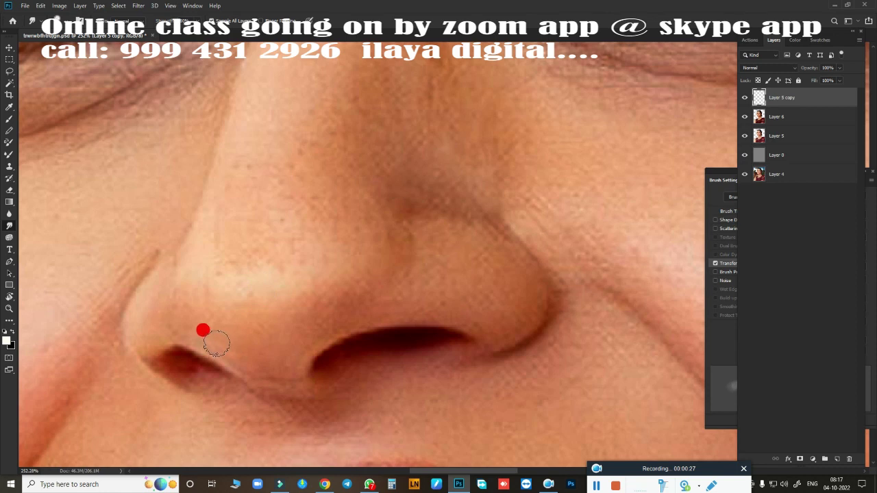
Step: Smudge the skin across the nose tip and toward the larger nostril's wing to blend away the texture
mouse_move(202, 338)
mouse_down()
mouse_move(239, 361)
mouse_move(196, 321)
mouse_move(226, 339)
mouse_move(249, 339)
mouse_move(248, 325)
mouse_move(272, 324)
mouse_move(244, 322)
mouse_move(265, 376)
mouse_up()
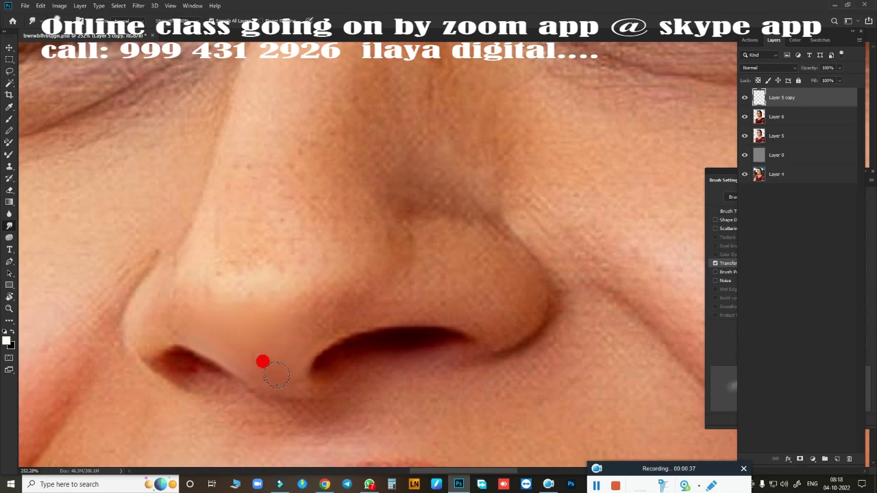
mouse_move(276, 374)
mouse_down()
mouse_move(246, 358)
mouse_move(281, 363)
mouse_move(250, 355)
mouse_move(296, 344)
mouse_move(321, 325)
mouse_move(303, 328)
mouse_move(347, 306)
mouse_move(306, 338)
mouse_move(350, 317)
mouse_move(316, 333)
mouse_move(340, 319)
mouse_move(315, 325)
mouse_move(330, 306)
mouse_move(247, 331)
mouse_move(281, 320)
mouse_move(261, 300)
mouse_move(202, 304)
mouse_move(244, 325)
mouse_move(247, 338)
mouse_move(428, 274)
mouse_move(445, 243)
mouse_move(386, 246)
mouse_up()
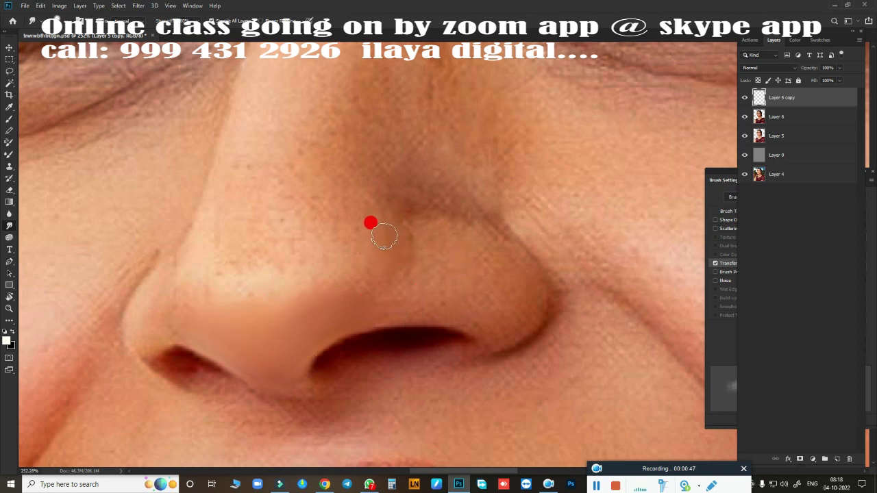
mouse_move(389, 239)
mouse_down()
mouse_move(368, 290)
mouse_move(381, 264)
mouse_move(485, 256)
mouse_move(454, 257)
mouse_move(461, 250)
mouse_move(504, 282)
mouse_move(522, 313)
mouse_move(510, 266)
mouse_move(524, 276)
mouse_move(503, 253)
mouse_move(528, 291)
mouse_move(526, 306)
mouse_move(509, 258)
mouse_move(450, 242)
mouse_move(479, 241)
mouse_move(472, 242)
mouse_move(510, 257)
mouse_move(489, 245)
mouse_move(428, 235)
mouse_move(445, 233)
mouse_move(507, 255)
mouse_move(449, 235)
mouse_move(472, 238)
mouse_move(509, 273)
mouse_move(467, 298)
mouse_move(435, 242)
mouse_move(422, 269)
mouse_move(423, 257)
mouse_move(440, 269)
mouse_move(485, 276)
mouse_move(449, 271)
mouse_move(504, 286)
mouse_move(456, 268)
mouse_move(505, 300)
mouse_move(462, 273)
mouse_move(492, 281)
mouse_move(460, 266)
mouse_move(423, 298)
mouse_move(381, 318)
mouse_move(507, 258)
mouse_move(553, 250)
mouse_move(584, 257)
mouse_move(607, 113)
mouse_move(530, 212)
mouse_move(538, 215)
mouse_move(377, 186)
mouse_move(198, 215)
mouse_move(288, 194)
mouse_move(335, 190)
mouse_move(210, 215)
mouse_move(139, 269)
mouse_move(151, 267)
mouse_move(123, 267)
mouse_move(186, 217)
mouse_move(274, 182)
mouse_move(268, 185)
mouse_move(339, 186)
mouse_move(235, 200)
mouse_move(360, 190)
mouse_move(454, 212)
mouse_move(452, 219)
mouse_move(497, 185)
mouse_move(465, 188)
mouse_move(476, 187)
mouse_move(408, 165)
mouse_move(429, 170)
mouse_move(322, 87)
mouse_move(333, 91)
mouse_move(329, 68)
mouse_move(304, 139)
mouse_move(333, 94)
mouse_move(248, 182)
mouse_move(301, 163)
mouse_move(360, 160)
mouse_move(407, 187)
mouse_move(217, 178)
mouse_move(417, 178)
mouse_move(436, 196)
mouse_move(455, 171)
mouse_move(423, 82)
mouse_move(456, 131)
mouse_move(322, 135)
mouse_move(281, 68)
mouse_move(290, 59)
mouse_move(257, 116)
mouse_move(278, 178)
mouse_move(124, 292)
mouse_move(82, 294)
mouse_move(102, 299)
mouse_move(123, 281)
mouse_move(64, 287)
mouse_move(96, 301)
mouse_move(266, 244)
mouse_move(214, 255)
mouse_move(253, 237)
mouse_move(346, 223)
mouse_move(329, 231)
mouse_move(389, 230)
mouse_up()
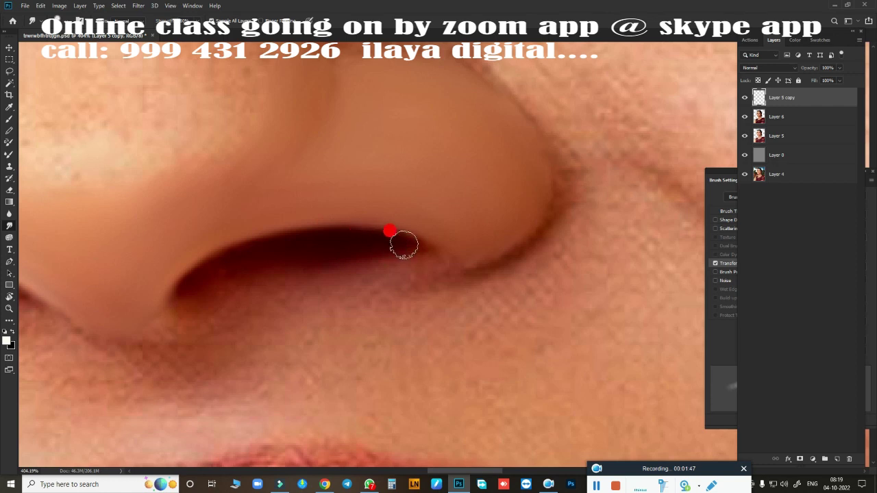
Step: Smudge the larger nostril's opening and the outer edge of its nose wing into smooth, clean contours
mouse_move(328, 261)
mouse_down()
mouse_move(283, 250)
mouse_move(380, 244)
mouse_move(347, 239)
mouse_move(414, 247)
mouse_move(329, 242)
mouse_up()
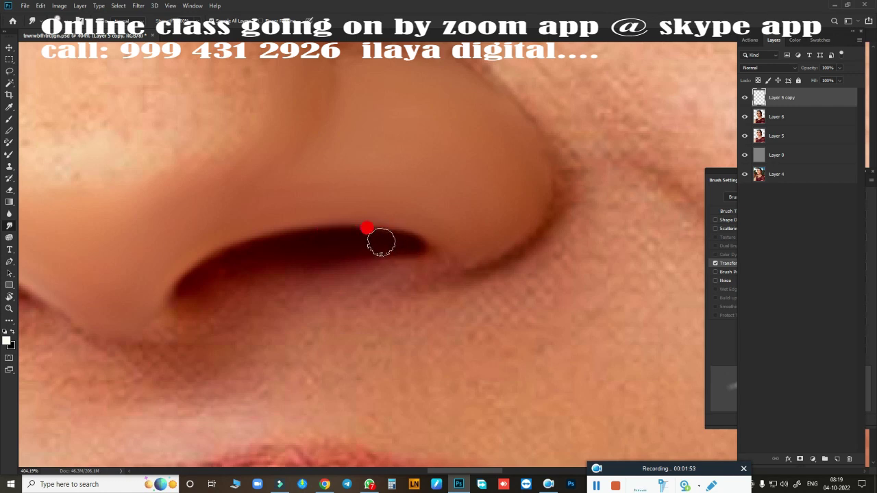
mouse_move(381, 242)
mouse_down()
mouse_move(288, 248)
mouse_move(217, 271)
mouse_move(228, 268)
mouse_move(191, 293)
mouse_move(275, 246)
mouse_move(211, 284)
mouse_move(255, 248)
mouse_move(230, 267)
mouse_move(305, 240)
mouse_move(249, 232)
mouse_move(294, 245)
mouse_move(341, 239)
mouse_move(274, 228)
mouse_move(342, 242)
mouse_move(299, 244)
mouse_move(335, 226)
mouse_move(327, 239)
mouse_move(305, 243)
mouse_move(377, 223)
mouse_move(314, 246)
mouse_move(399, 240)
mouse_move(295, 243)
mouse_move(409, 246)
mouse_move(183, 326)
mouse_move(141, 329)
mouse_move(157, 330)
mouse_move(139, 311)
mouse_move(139, 292)
mouse_move(114, 323)
mouse_move(199, 328)
mouse_move(291, 288)
mouse_move(238, 307)
mouse_move(392, 271)
mouse_move(266, 294)
mouse_move(307, 265)
mouse_move(282, 268)
mouse_move(446, 284)
mouse_move(498, 266)
mouse_move(442, 239)
mouse_move(432, 267)
mouse_move(451, 255)
mouse_move(440, 244)
mouse_move(431, 264)
mouse_move(446, 267)
mouse_move(402, 294)
mouse_move(519, 253)
mouse_up()
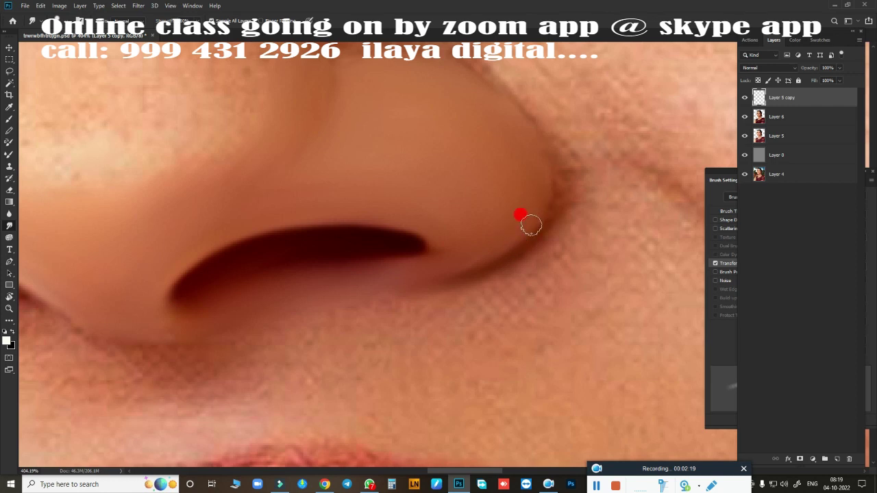
mouse_move(532, 135)
mouse_down()
mouse_move(487, 68)
mouse_move(468, 63)
mouse_move(523, 104)
mouse_move(539, 134)
mouse_move(553, 172)
mouse_move(546, 208)
mouse_up()
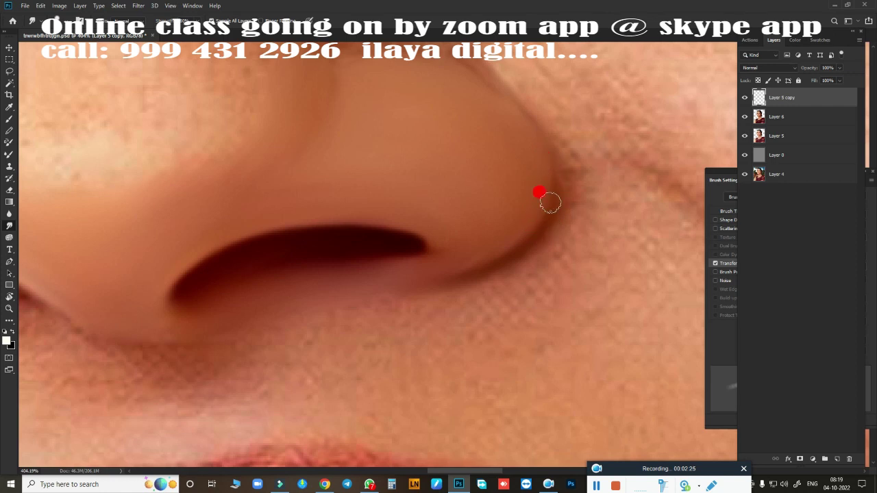
mouse_move(538, 144)
mouse_down()
mouse_move(494, 94)
mouse_move(536, 163)
mouse_move(522, 120)
mouse_move(538, 161)
mouse_move(516, 110)
mouse_move(491, 102)
mouse_move(516, 172)
mouse_move(506, 141)
mouse_move(506, 191)
mouse_move(524, 209)
mouse_move(518, 229)
mouse_move(444, 269)
mouse_move(449, 243)
mouse_move(474, 249)
mouse_move(351, 294)
mouse_move(445, 243)
mouse_move(378, 242)
mouse_move(406, 244)
mouse_up()
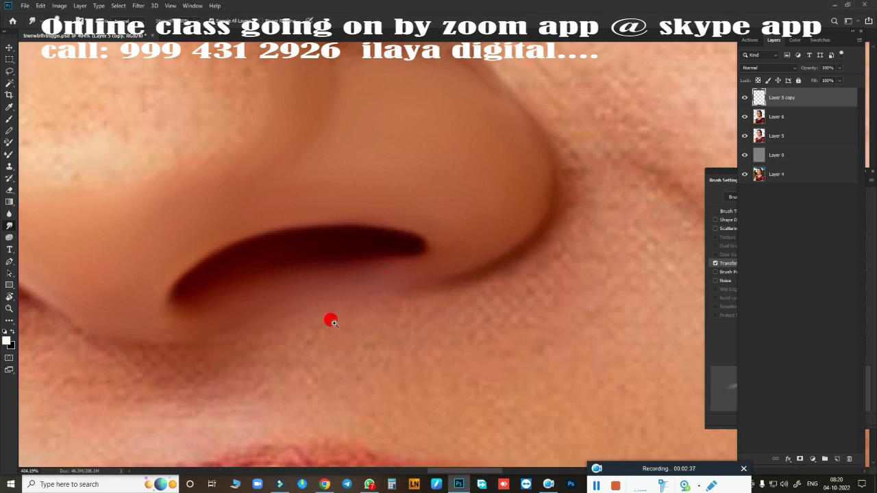
Step: Select the soft 15 px Mixer Brush preset with 0% hardness and refine the contour around the larger nostril's wing
mouse_move(334, 323)
mouse_down()
mouse_move(290, 338)
mouse_move(456, 344)
mouse_move(402, 309)
mouse_move(407, 229)
mouse_move(376, 232)
mouse_move(397, 240)
mouse_move(361, 284)
mouse_up()
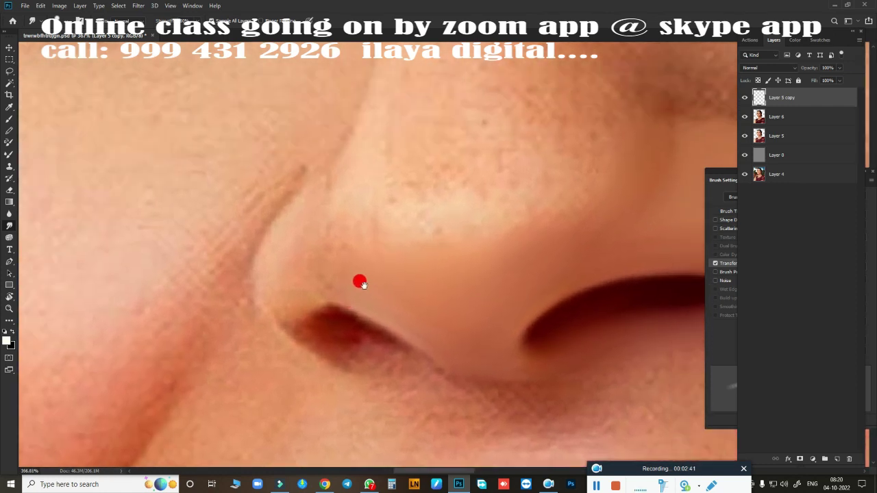
key(b)
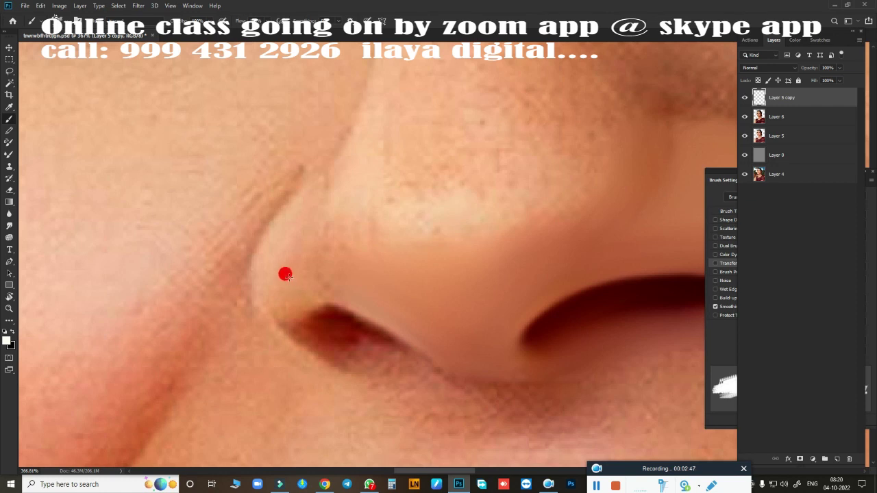
right_click(235, 217)
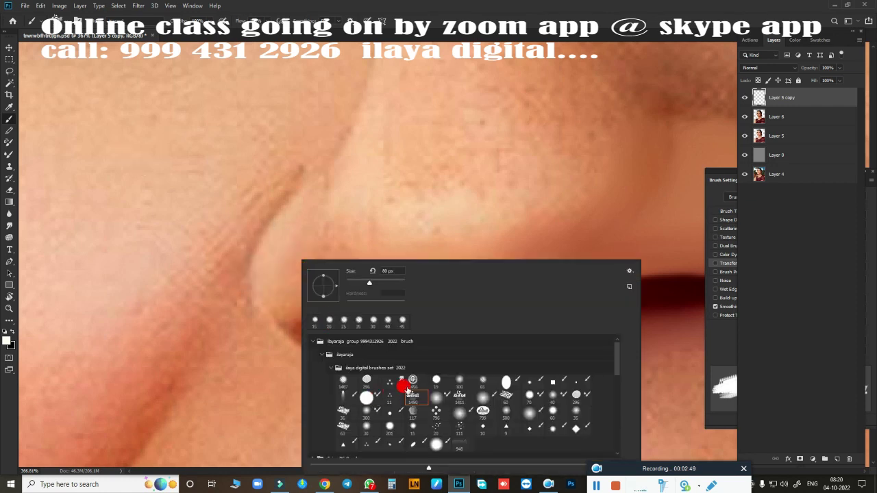
click(435, 398)
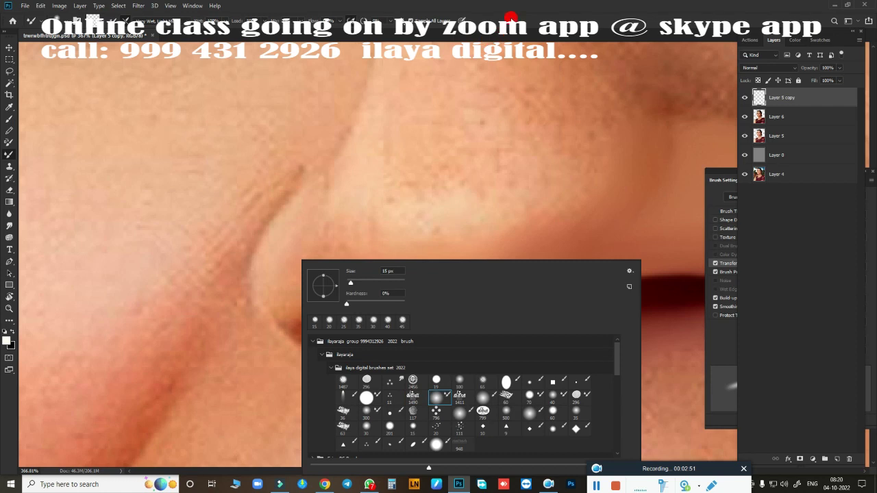
click(487, 62)
scroll(346, 294, down, 2)
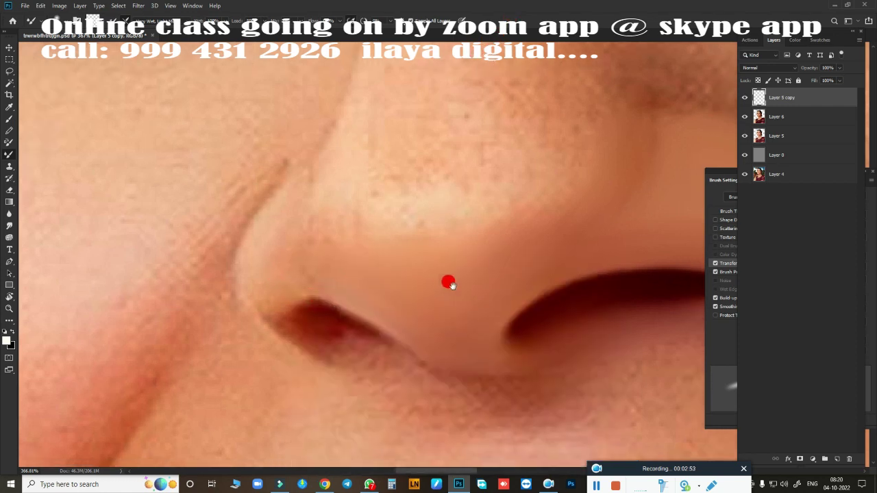
scroll(185, 268, up, 2)
scroll(433, 290, up, 2)
scroll(447, 298, up, 1)
scroll(446, 298, down, 2)
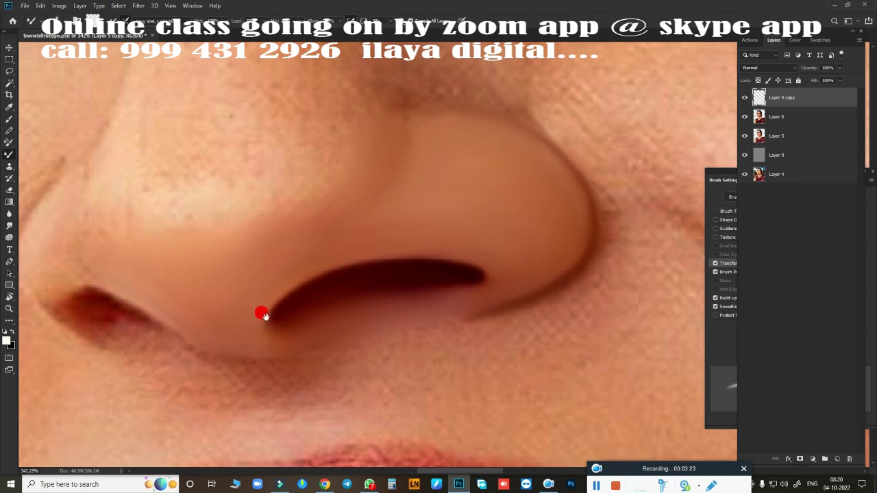
Step: Smooth the smaller nostril and its nose wing with the Smudge tool, and sharpen the nostril's edge along the nose base with the Mixer Brush
key(h)
drag(265, 315, 323, 284)
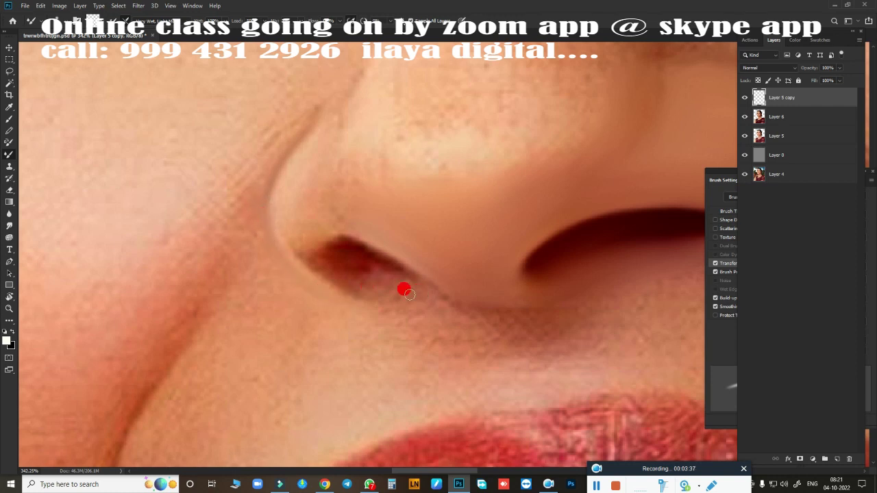
drag(406, 293, 306, 316)
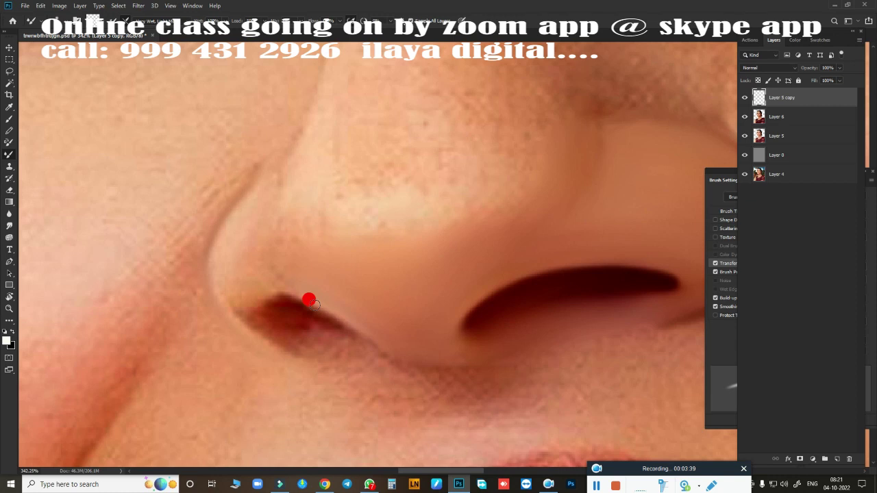
key(shift+b)
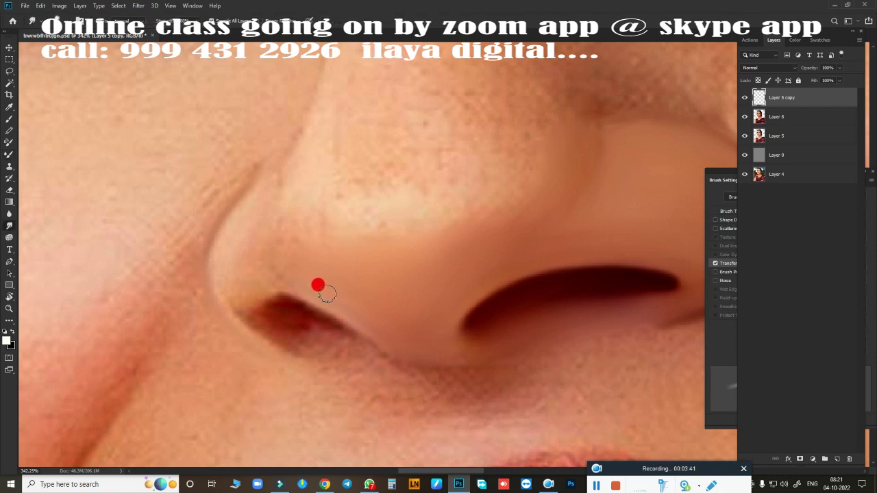
mouse_move(327, 294)
mouse_down()
mouse_move(268, 227)
mouse_move(251, 222)
mouse_move(256, 200)
mouse_move(241, 232)
mouse_move(225, 222)
mouse_move(214, 243)
mouse_up()
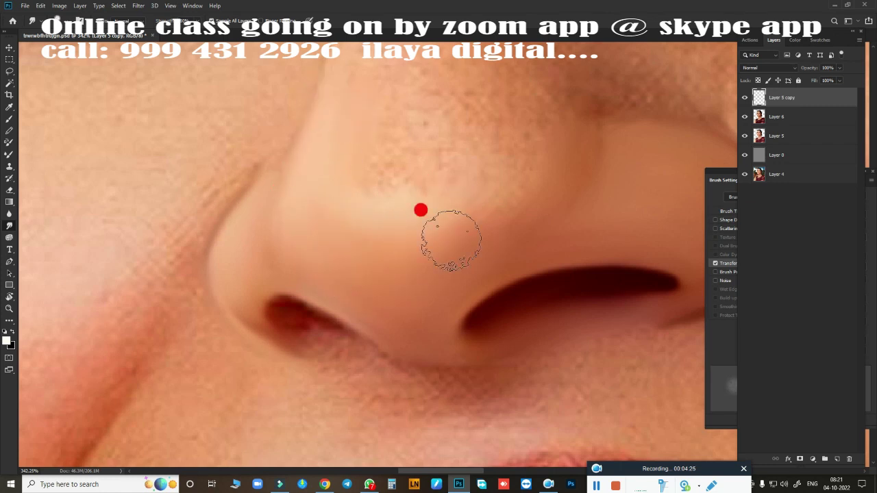
key(bracketleft)
drag(286, 312, 332, 335)
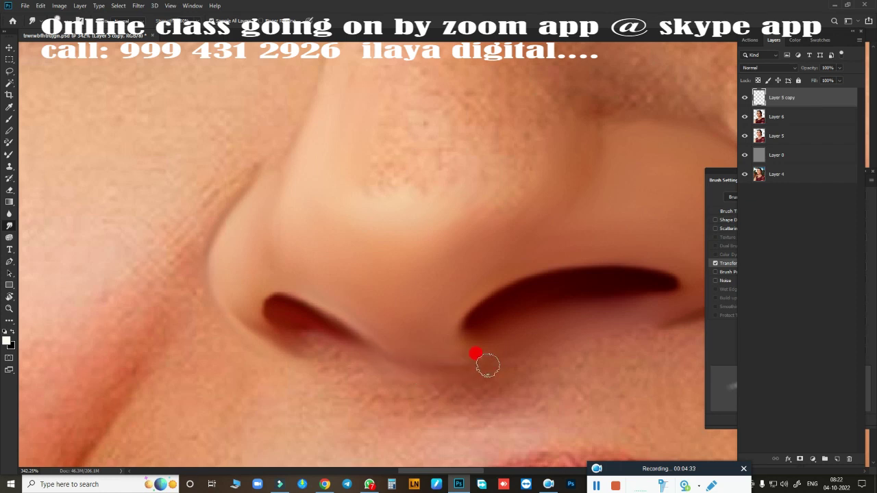
key(b)
mouse_move(395, 366)
mouse_down()
mouse_move(370, 340)
mouse_move(305, 312)
mouse_up()
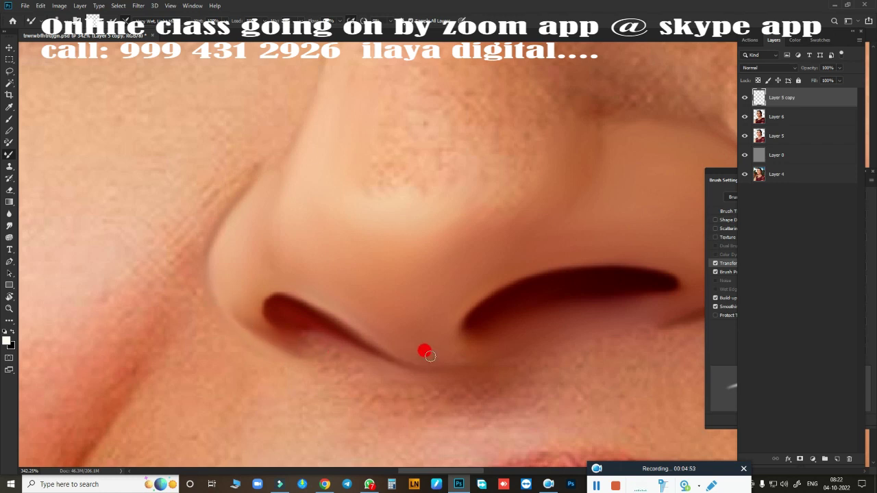
Step: Smudge the skin directly beneath the nose and along the smile crease beside the smaller nostril
drag(425, 302, 411, 199)
key(j)
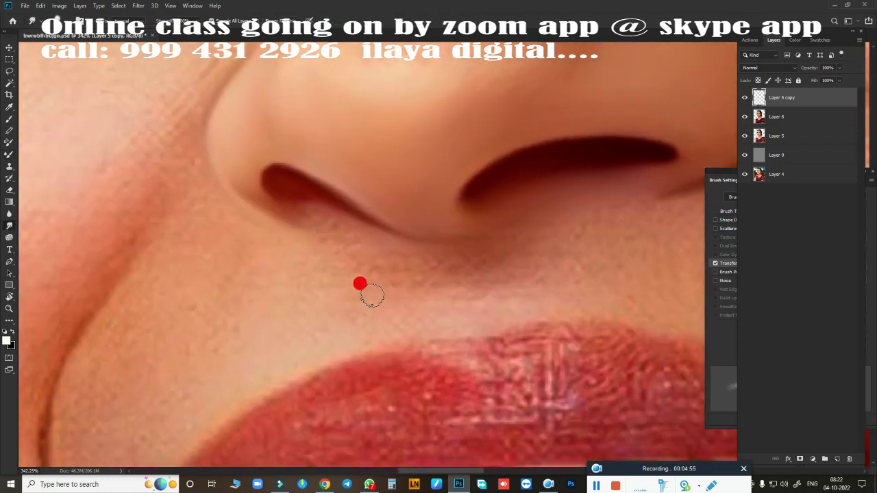
drag(294, 201, 290, 194)
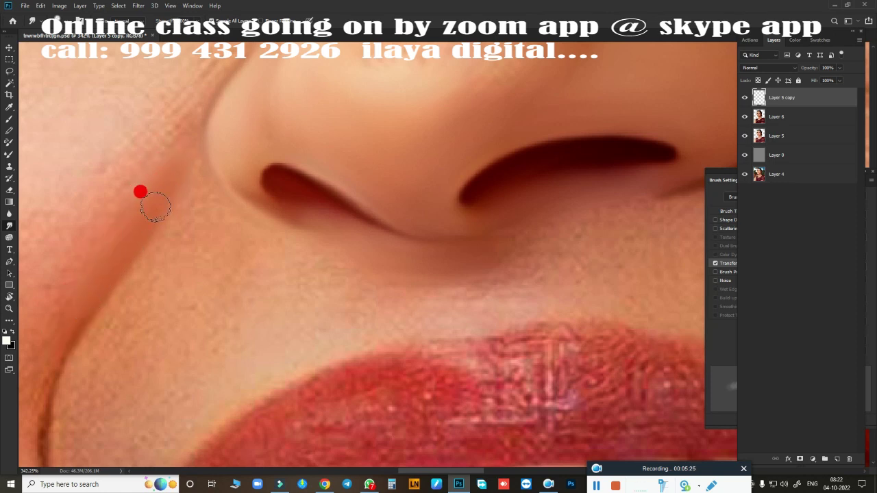
drag(225, 277, 341, 140)
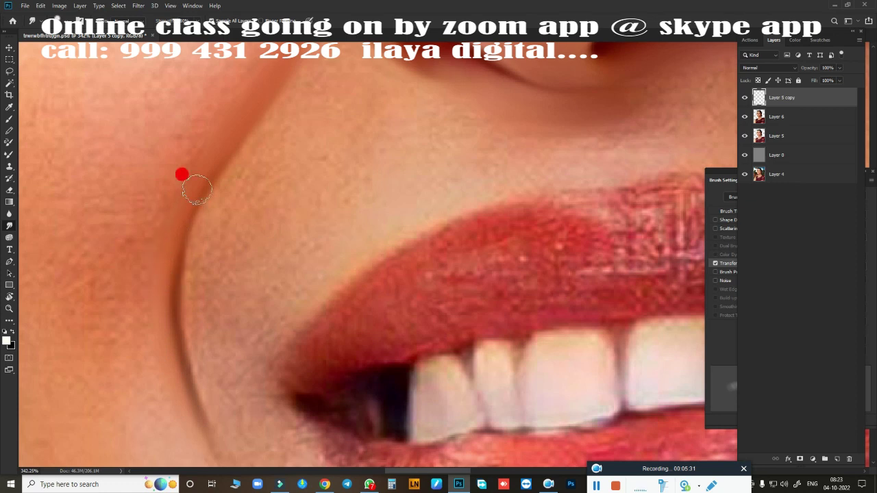
scroll(246, 283, up, 5)
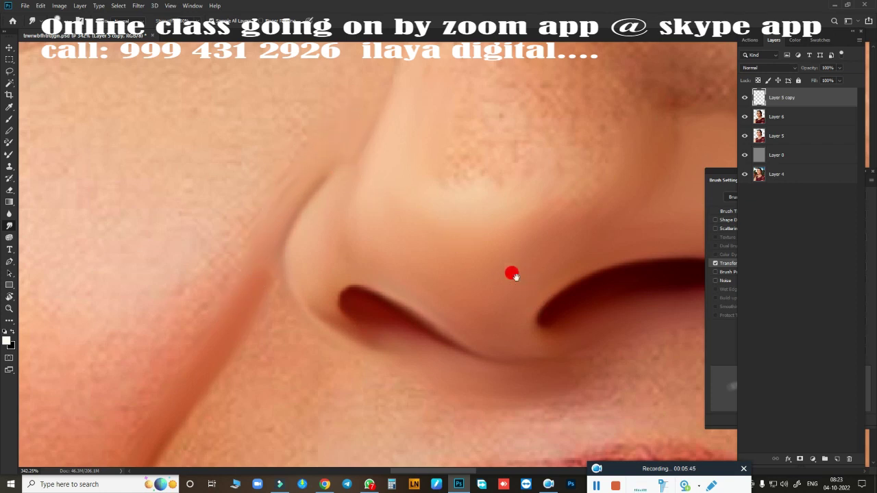
Step: Smudge the nose bridge from between the eyes down toward the tip with an enlarged brush
drag(511, 272, 341, 338)
scroll(394, 328, down, 3)
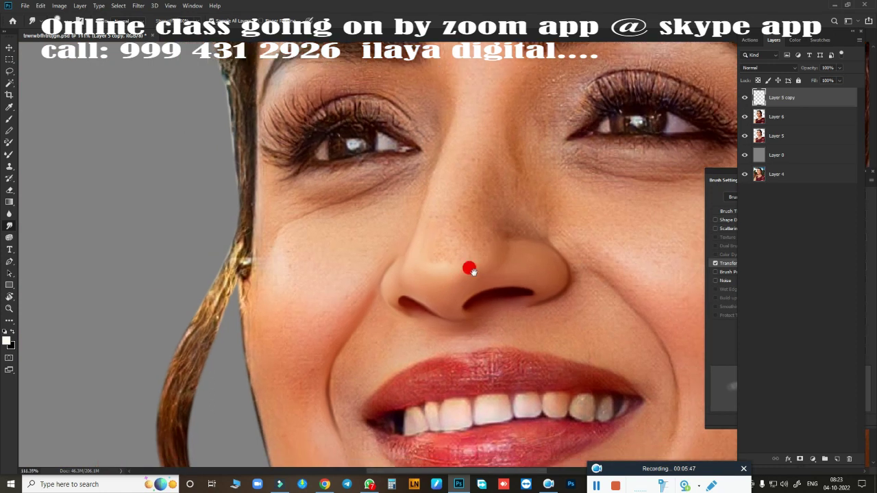
scroll(377, 313, up, 3)
scroll(475, 245, down, 3)
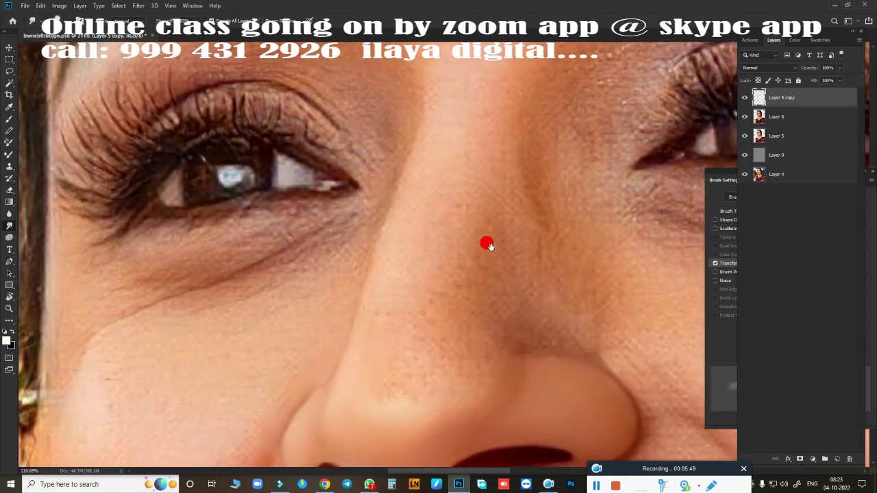
scroll(472, 199, up, 3)
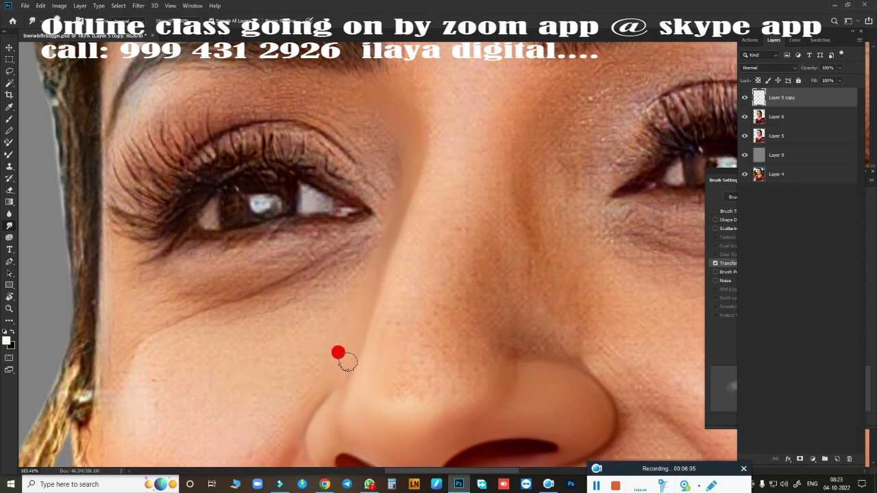
key(bracketright)
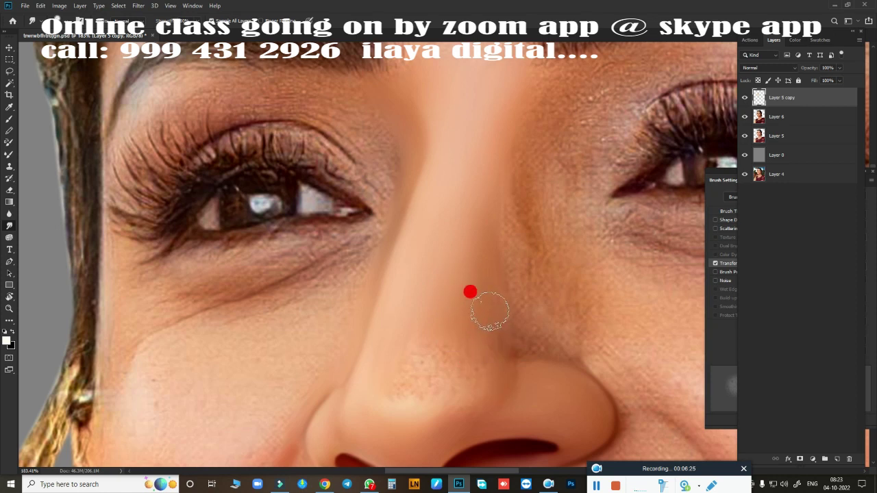
key(bracketright)
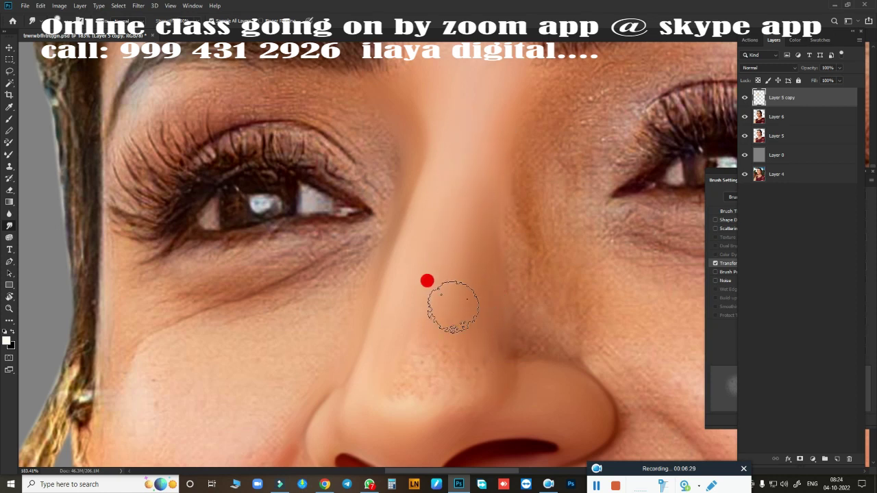
Step: Smudge the remaining pores on the nose tip and blend the highlight into the surrounding skin
drag(498, 282, 533, 98)
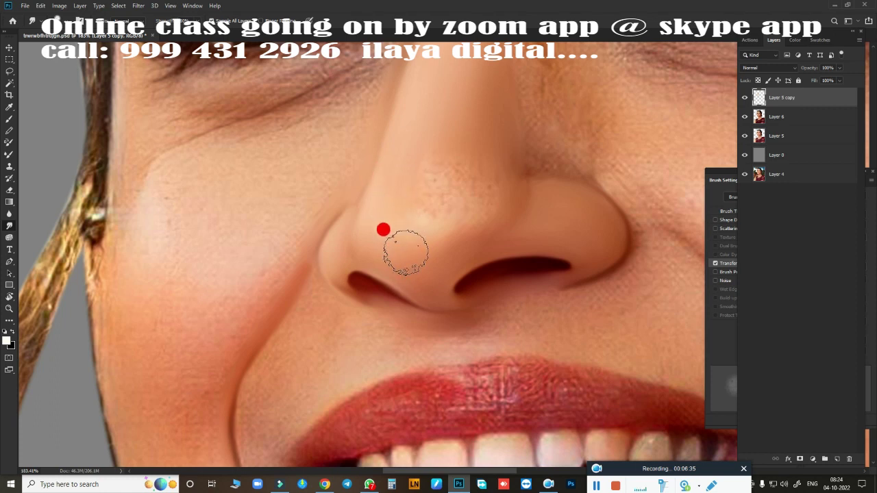
mouse_move(368, 218)
mouse_down()
mouse_move(462, 180)
mouse_move(445, 204)
mouse_move(470, 151)
mouse_move(446, 204)
mouse_move(476, 150)
mouse_move(443, 180)
mouse_move(427, 157)
mouse_move(419, 110)
mouse_move(396, 192)
mouse_move(405, 92)
mouse_move(433, 111)
mouse_move(435, 161)
mouse_move(411, 195)
mouse_move(413, 185)
mouse_move(404, 187)
mouse_move(404, 201)
mouse_move(407, 185)
mouse_move(553, 198)
mouse_move(493, 175)
mouse_move(496, 144)
mouse_move(468, 222)
mouse_move(513, 192)
mouse_move(528, 198)
mouse_move(523, 235)
mouse_up()
key(bracketleft)
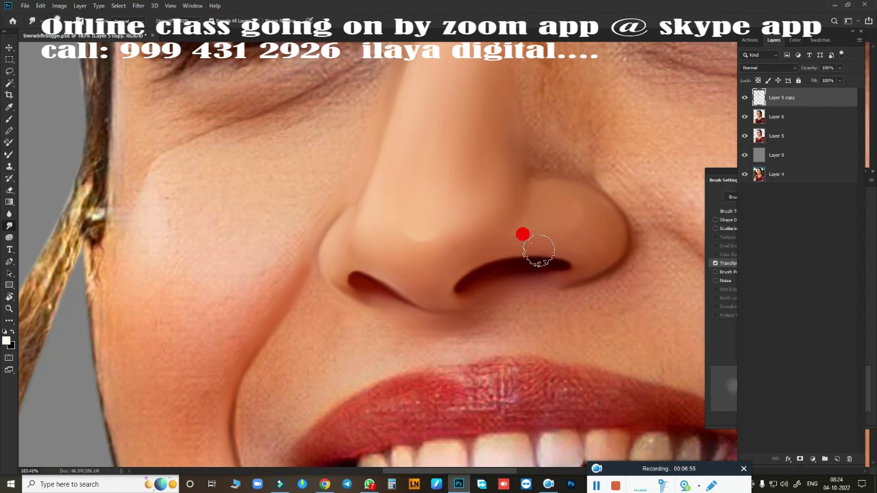
Step: Define the smile crease beside the larger nostril with the Mixer Brush, following it down past the mouth corner
key(h)
mouse_move(538, 306)
mouse_down()
mouse_move(558, 293)
mouse_move(421, 294)
mouse_move(454, 215)
mouse_move(450, 141)
mouse_move(451, 213)
mouse_up()
key(h)
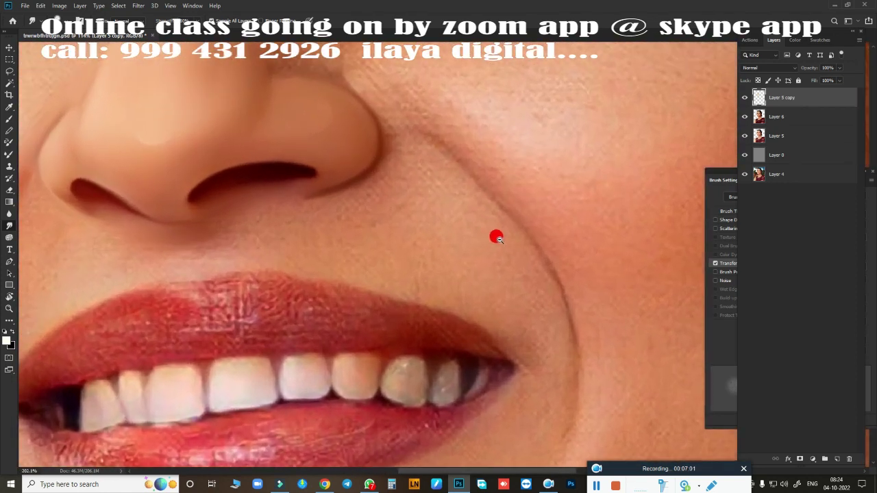
mouse_move(507, 253)
mouse_down()
mouse_move(455, 241)
mouse_move(514, 330)
mouse_move(509, 337)
mouse_up()
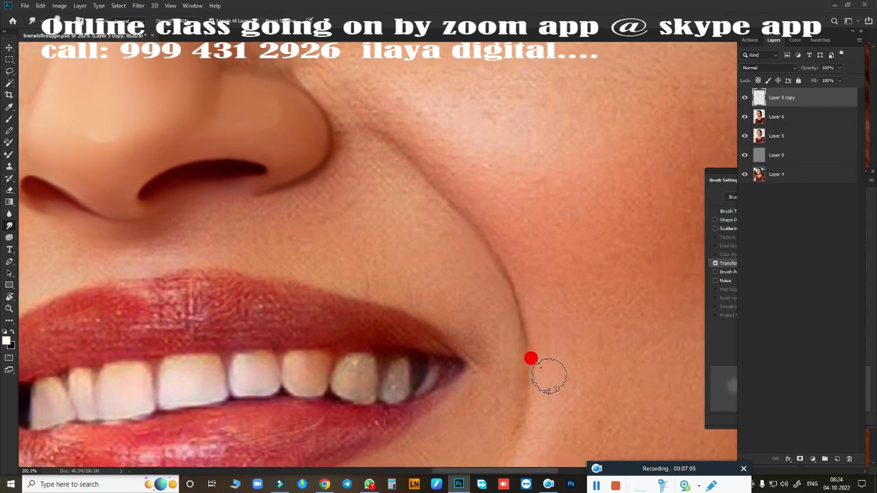
key(shift+b)
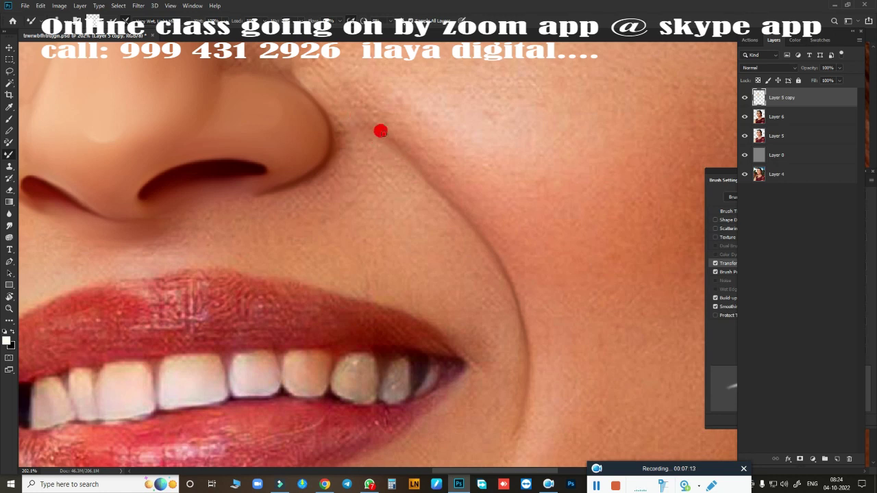
drag(459, 277, 637, 191)
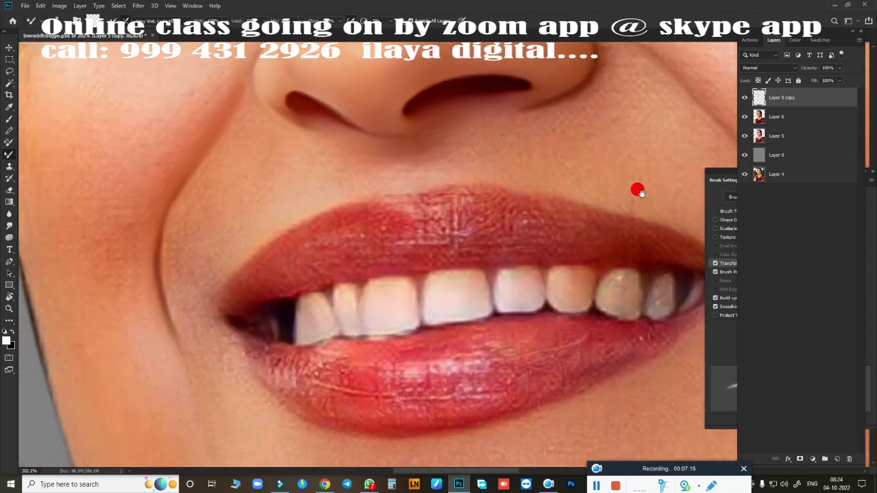
drag(541, 221, 459, 264)
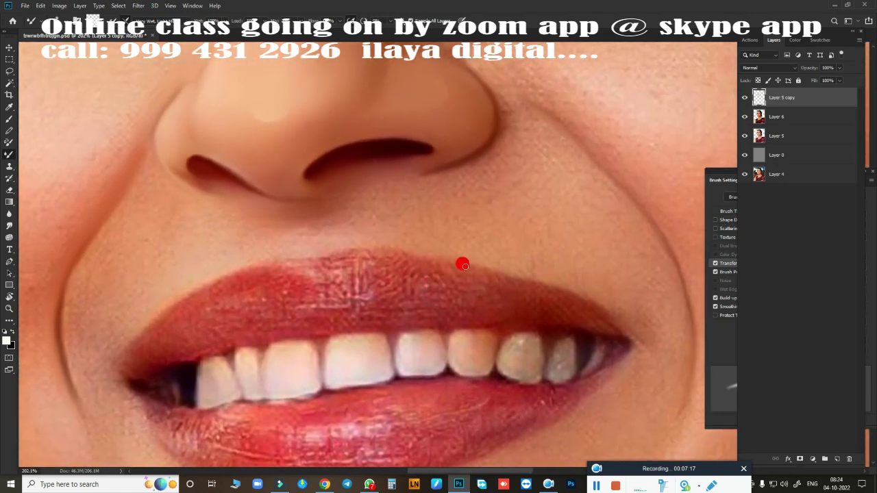
Step: Smudge the skin between the nose and the upper lip, blending the shadow of the central groove
key(j)
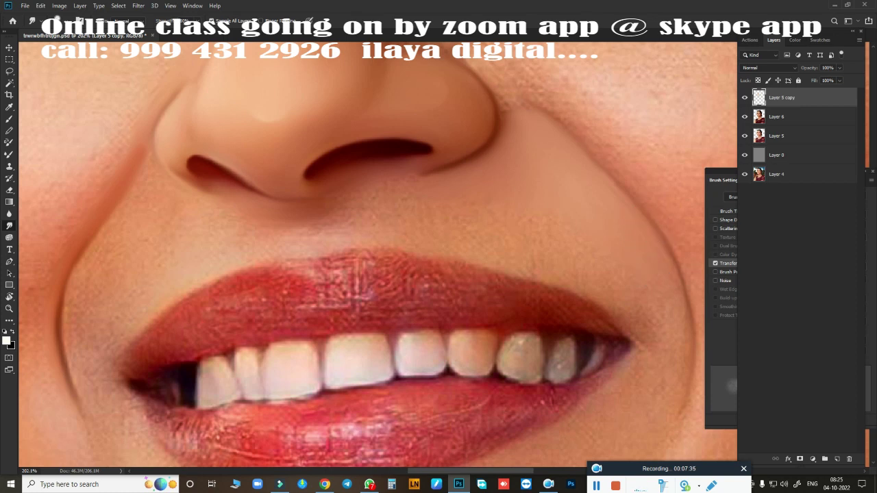
key(alt+Tab)
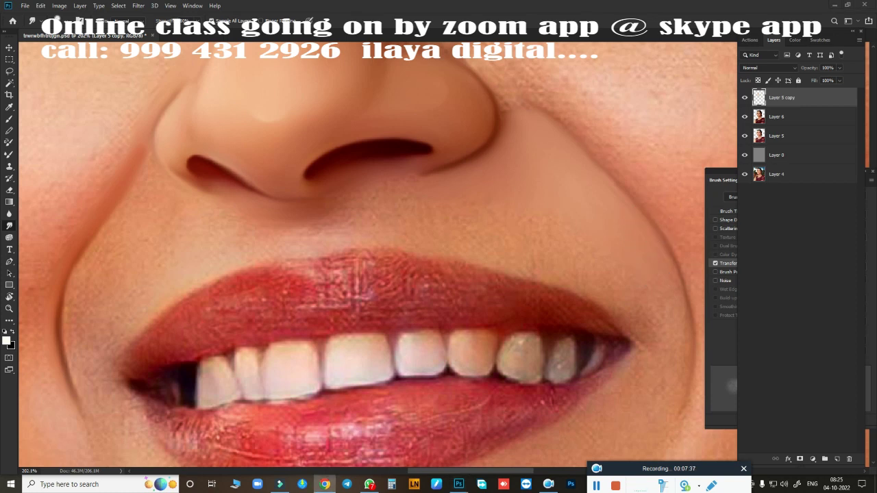
key(alt+Tab)
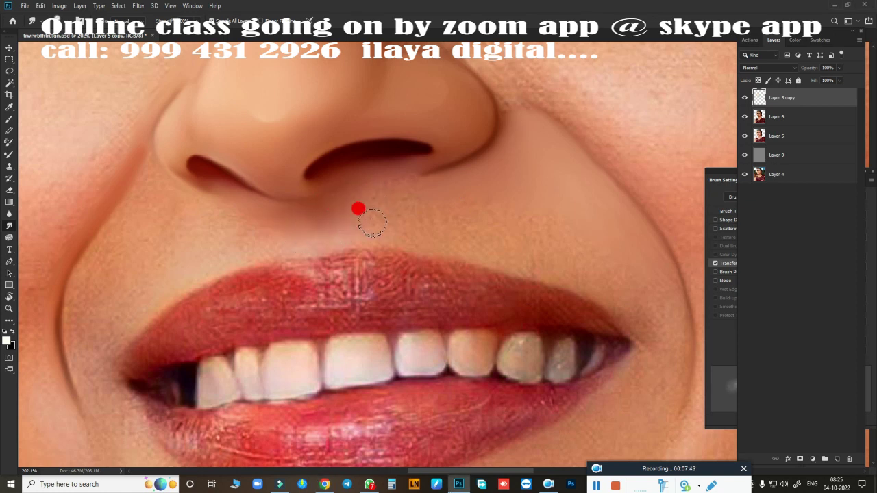
mouse_move(322, 208)
mouse_down()
mouse_move(280, 190)
mouse_move(335, 186)
mouse_up()
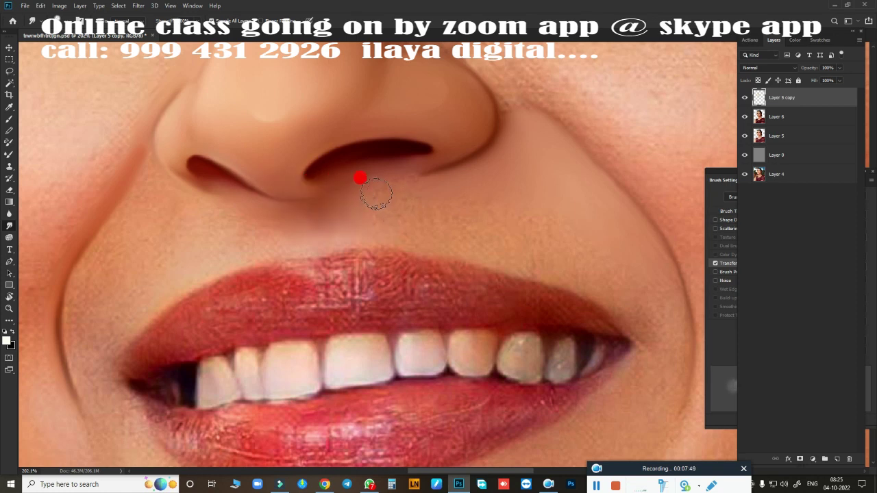
mouse_move(376, 194)
mouse_down()
mouse_move(444, 183)
mouse_move(379, 196)
mouse_move(375, 212)
mouse_move(372, 199)
mouse_move(373, 219)
mouse_move(401, 240)
mouse_move(412, 214)
mouse_move(410, 233)
mouse_move(418, 231)
mouse_move(428, 204)
mouse_move(447, 245)
mouse_move(444, 217)
mouse_move(469, 238)
mouse_move(479, 192)
mouse_move(523, 240)
mouse_move(521, 199)
mouse_move(537, 241)
mouse_move(549, 237)
mouse_move(561, 208)
mouse_move(590, 272)
mouse_move(609, 275)
mouse_move(640, 312)
mouse_move(657, 302)
mouse_move(667, 325)
mouse_move(644, 263)
mouse_move(666, 320)
mouse_move(655, 279)
mouse_move(581, 186)
mouse_move(635, 254)
mouse_move(628, 245)
mouse_move(650, 259)
mouse_move(641, 250)
mouse_move(654, 275)
mouse_move(559, 157)
mouse_move(643, 259)
mouse_move(574, 219)
mouse_move(540, 236)
mouse_move(384, 224)
mouse_move(500, 244)
mouse_move(627, 302)
mouse_move(605, 266)
mouse_move(395, 226)
mouse_move(363, 205)
mouse_move(376, 199)
mouse_move(112, 238)
mouse_move(84, 287)
mouse_move(125, 223)
mouse_move(123, 274)
mouse_move(106, 310)
mouse_move(108, 280)
mouse_move(127, 254)
mouse_move(221, 235)
mouse_move(226, 212)
mouse_move(266, 243)
mouse_move(310, 227)
mouse_move(354, 230)
mouse_move(341, 213)
mouse_up()
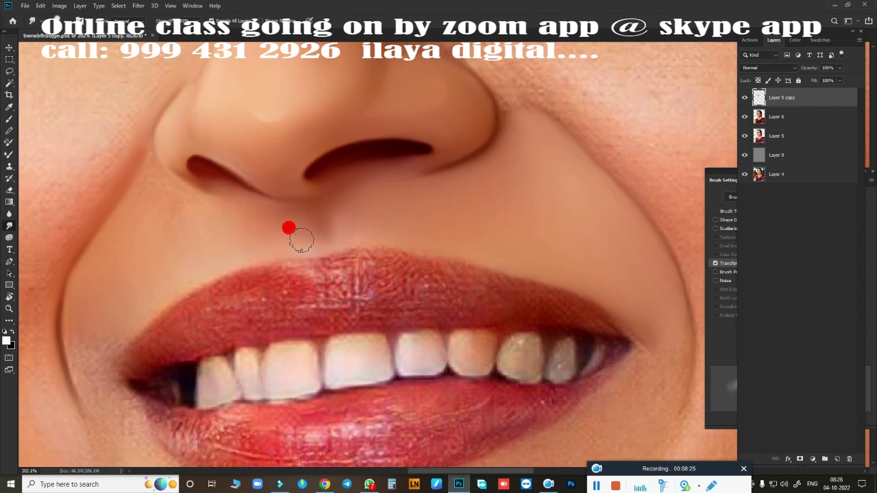
drag(300, 240, 304, 281)
Step: Smudge the skin between the smaller nostril and its smile crease, refining the nostril's outer edge and the shadow beneath it
drag(237, 272, 457, 298)
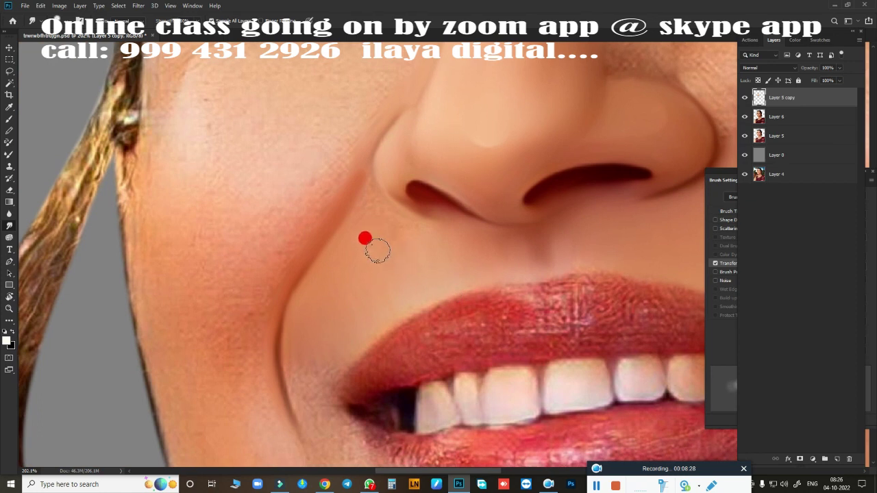
mouse_move(361, 218)
mouse_down()
mouse_move(443, 233)
mouse_move(387, 213)
mouse_move(425, 231)
mouse_move(397, 219)
mouse_move(412, 224)
mouse_move(391, 264)
mouse_move(380, 234)
mouse_move(377, 243)
mouse_move(398, 239)
mouse_move(390, 245)
mouse_move(401, 264)
mouse_move(359, 289)
mouse_move(364, 305)
mouse_move(377, 308)
mouse_move(424, 279)
mouse_move(382, 310)
mouse_move(424, 287)
mouse_move(297, 369)
mouse_move(293, 332)
mouse_move(306, 376)
mouse_move(319, 369)
mouse_move(314, 395)
mouse_move(301, 391)
mouse_move(292, 368)
mouse_move(295, 376)
mouse_move(304, 302)
mouse_move(296, 322)
mouse_move(322, 279)
mouse_up()
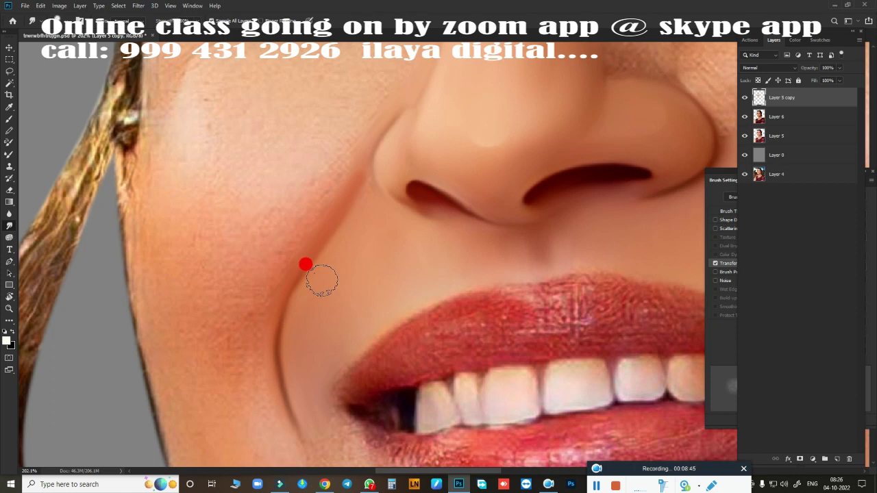
mouse_move(306, 264)
mouse_down()
mouse_move(377, 239)
mouse_move(388, 260)
mouse_move(305, 329)
mouse_move(336, 293)
mouse_move(354, 293)
mouse_move(323, 270)
mouse_move(331, 263)
mouse_move(207, 279)
mouse_move(135, 381)
mouse_move(217, 267)
mouse_up()
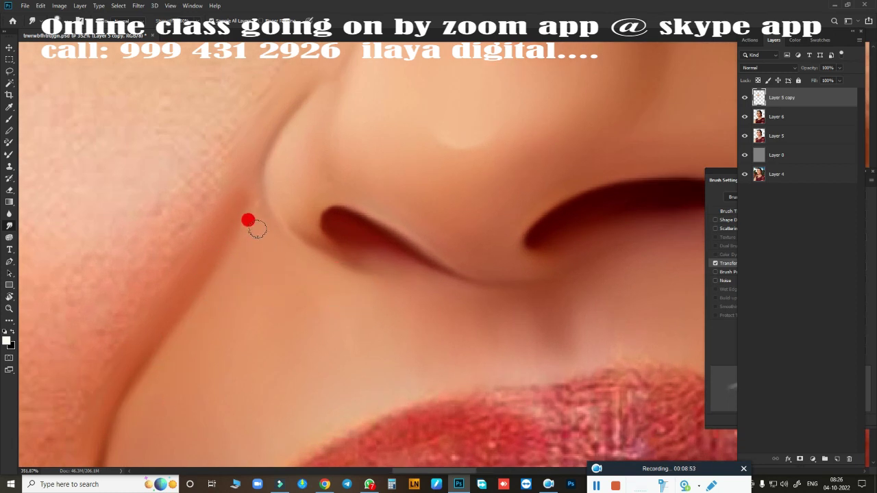
mouse_move(257, 229)
mouse_down()
mouse_move(256, 203)
mouse_move(256, 212)
mouse_up()
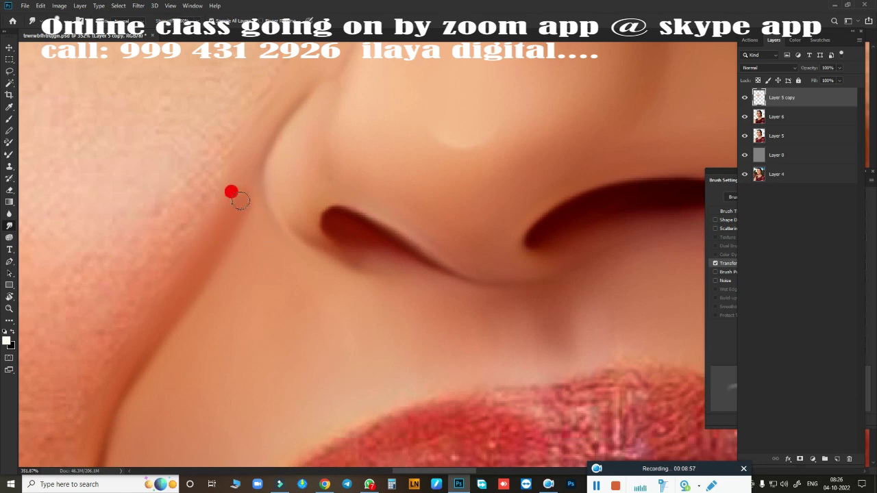
mouse_move(239, 199)
mouse_down()
mouse_move(247, 177)
mouse_move(233, 222)
mouse_move(242, 196)
mouse_move(283, 237)
mouse_move(274, 167)
mouse_up()
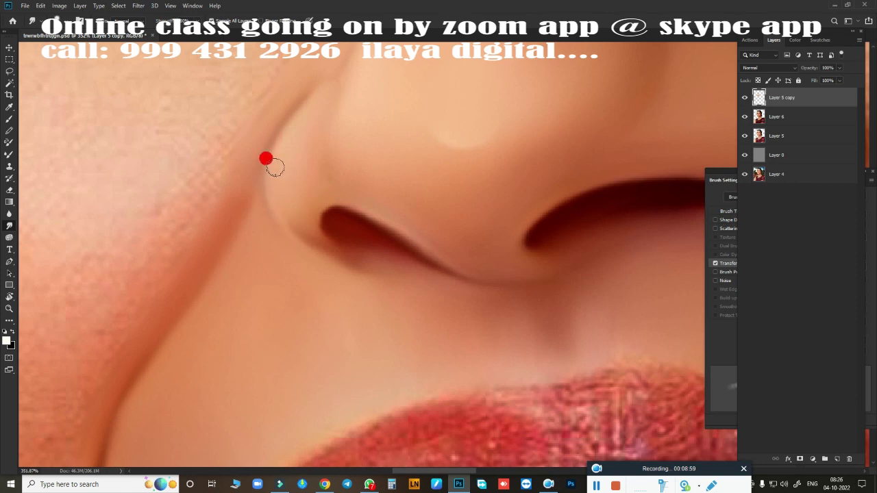
mouse_move(272, 136)
mouse_down()
mouse_move(310, 79)
mouse_move(267, 174)
mouse_up()
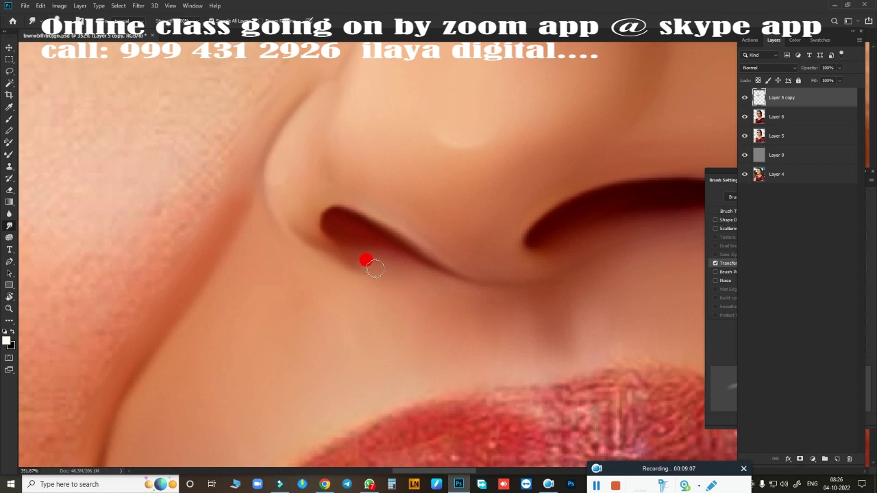
Step: Smudge the skin around the larger nostril's outer edge and along the upper end of its smile crease
scroll(506, 313, down, 3)
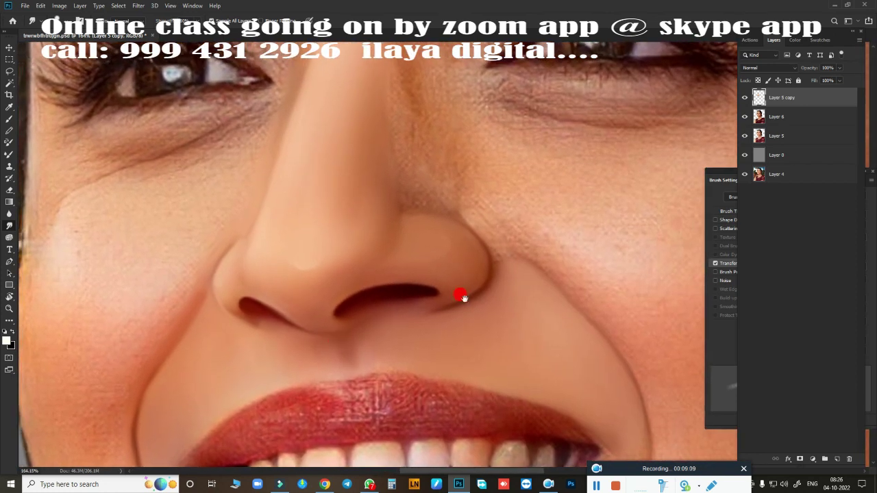
drag(520, 274, 465, 255)
scroll(459, 266, up, 3)
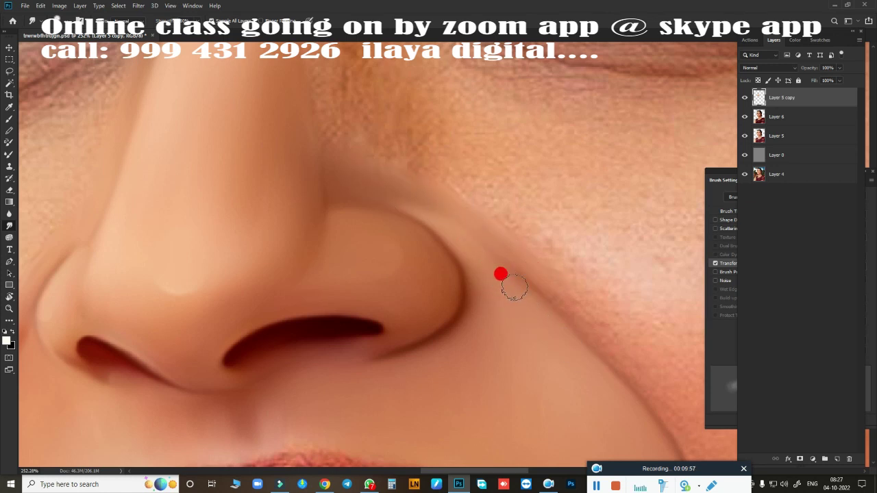
Step: Smudge the skin between the eyebrow and lashes of the eye above the larger nostril, from the brow tail to the inner corner
scroll(493, 342, down, 3)
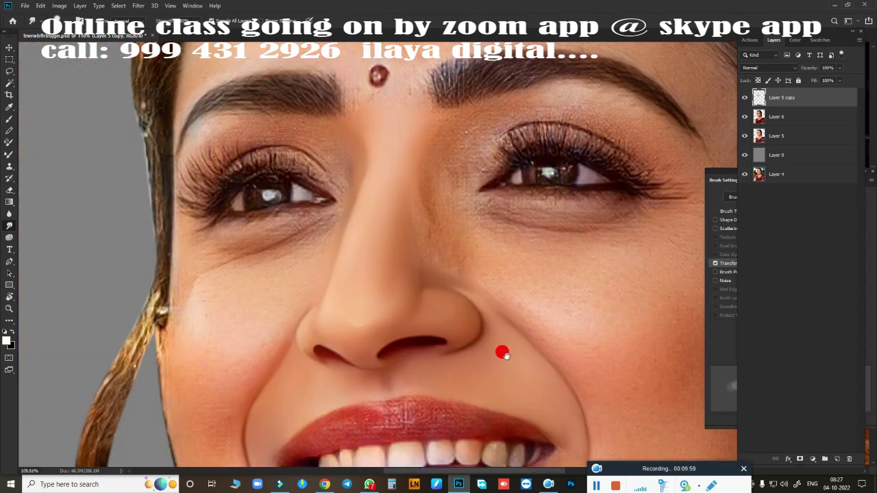
drag(494, 342, 440, 329)
scroll(460, 319, up, 3)
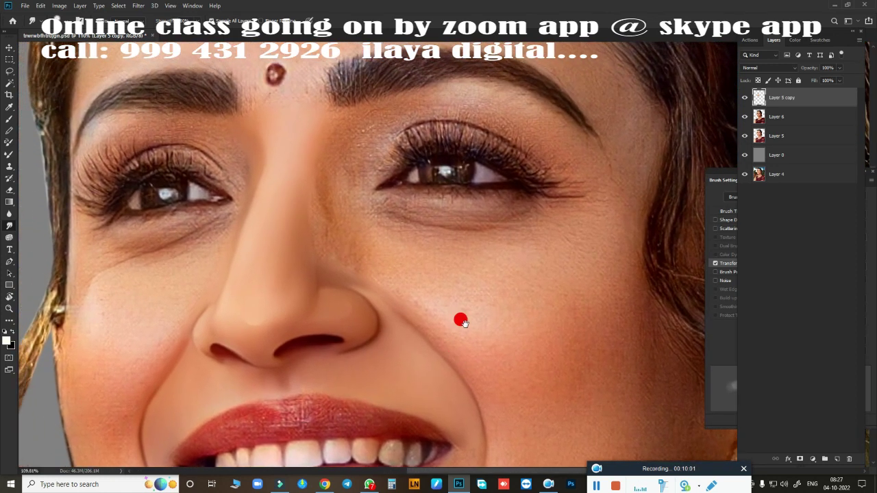
drag(502, 271, 500, 351)
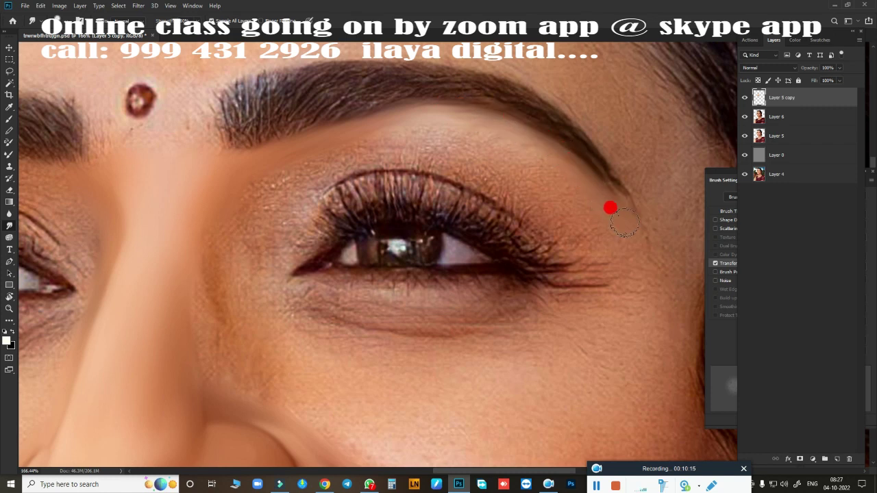
mouse_move(610, 215)
mouse_down()
mouse_move(583, 237)
mouse_move(551, 215)
mouse_move(575, 247)
mouse_move(583, 222)
mouse_move(573, 191)
mouse_move(617, 223)
mouse_move(578, 247)
mouse_move(621, 243)
mouse_move(613, 214)
mouse_move(622, 220)
mouse_move(604, 206)
mouse_move(572, 234)
mouse_move(480, 170)
mouse_move(325, 164)
mouse_move(424, 159)
mouse_move(404, 145)
mouse_up()
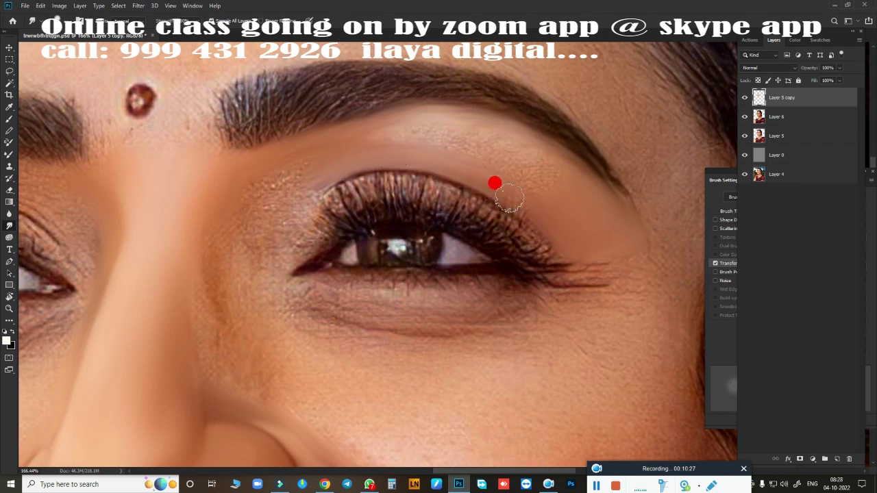
mouse_move(509, 198)
mouse_down()
mouse_move(485, 176)
mouse_move(433, 161)
mouse_move(555, 218)
mouse_move(448, 166)
mouse_move(351, 166)
mouse_move(522, 195)
mouse_move(520, 172)
mouse_move(422, 151)
mouse_move(340, 152)
mouse_move(392, 140)
mouse_move(389, 133)
mouse_move(488, 143)
mouse_move(561, 178)
mouse_move(497, 140)
mouse_move(577, 181)
mouse_move(503, 136)
mouse_move(594, 203)
mouse_move(513, 147)
mouse_move(366, 136)
mouse_move(488, 131)
mouse_move(420, 126)
mouse_move(539, 146)
mouse_move(487, 134)
mouse_move(589, 192)
mouse_move(469, 138)
mouse_move(570, 206)
mouse_move(437, 147)
mouse_move(545, 186)
mouse_move(427, 149)
mouse_move(326, 134)
mouse_up()
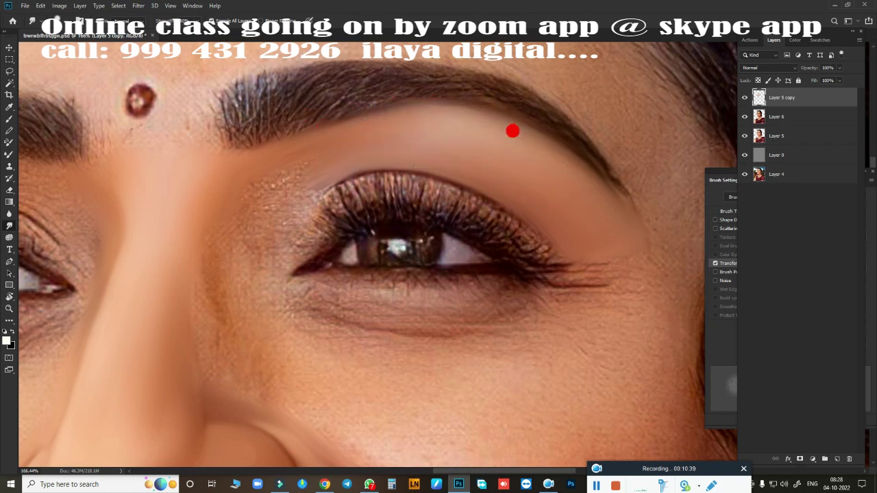
mouse_move(512, 130)
mouse_down()
mouse_move(540, 168)
mouse_move(385, 112)
mouse_move(484, 140)
mouse_move(289, 154)
mouse_up()
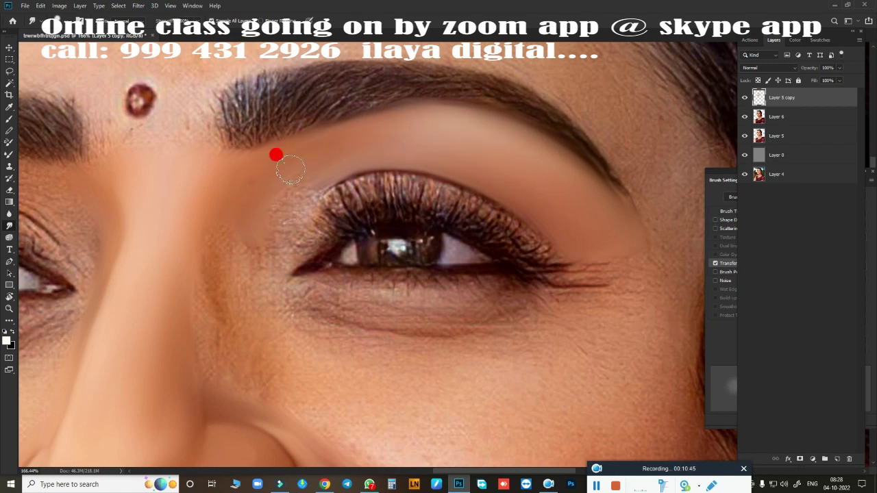
mouse_move(250, 189)
mouse_down()
mouse_move(334, 138)
mouse_move(269, 178)
mouse_move(277, 216)
mouse_up()
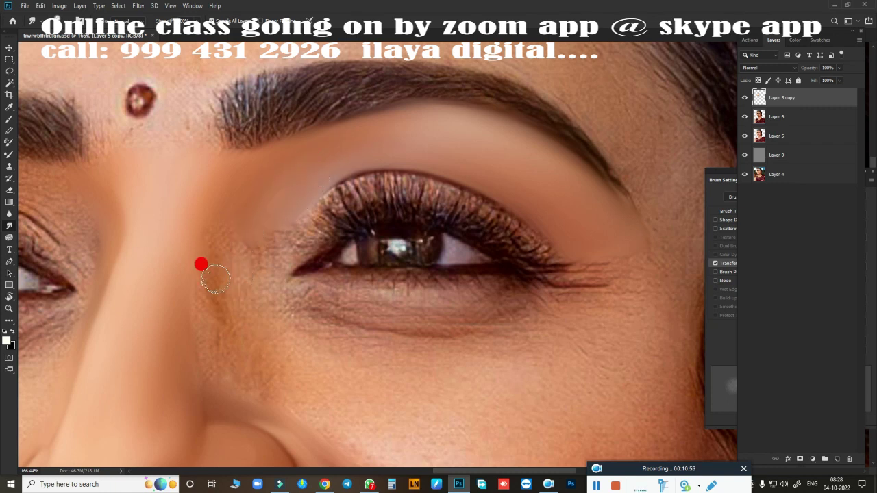
Step: Smudge the shaded side of the nose bridge beside the inner eye corner, down toward the larger nostril
drag(215, 278, 213, 242)
mouse_move(184, 235)
mouse_down()
mouse_move(196, 254)
mouse_move(190, 307)
mouse_move(195, 274)
mouse_move(215, 327)
mouse_move(207, 345)
mouse_up()
mouse_move(205, 376)
mouse_down()
mouse_move(207, 337)
mouse_move(238, 332)
mouse_move(238, 360)
mouse_move(254, 379)
mouse_move(236, 377)
mouse_move(219, 360)
mouse_move(236, 359)
mouse_move(237, 343)
mouse_move(208, 295)
mouse_move(267, 378)
mouse_move(233, 393)
mouse_move(227, 382)
mouse_move(196, 384)
mouse_move(184, 407)
mouse_move(189, 366)
mouse_move(251, 320)
mouse_move(235, 263)
mouse_up()
mouse_move(248, 218)
mouse_down()
mouse_move(232, 276)
mouse_move(244, 217)
mouse_move(244, 304)
mouse_move(255, 322)
mouse_move(353, 380)
mouse_move(395, 379)
mouse_move(365, 353)
mouse_move(430, 357)
mouse_up()
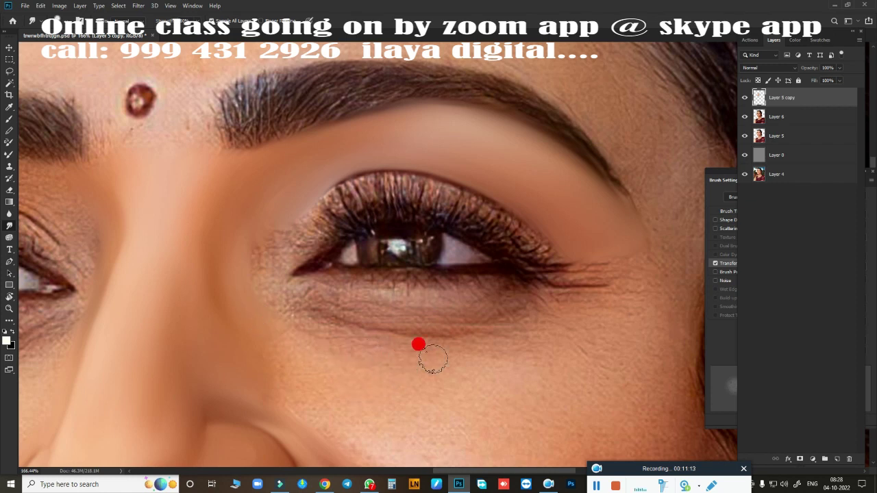
Step: Define the curved crease under the eye with the Mixer Brush
mouse_move(565, 283)
mouse_down()
mouse_move(553, 166)
mouse_move(491, 212)
mouse_up()
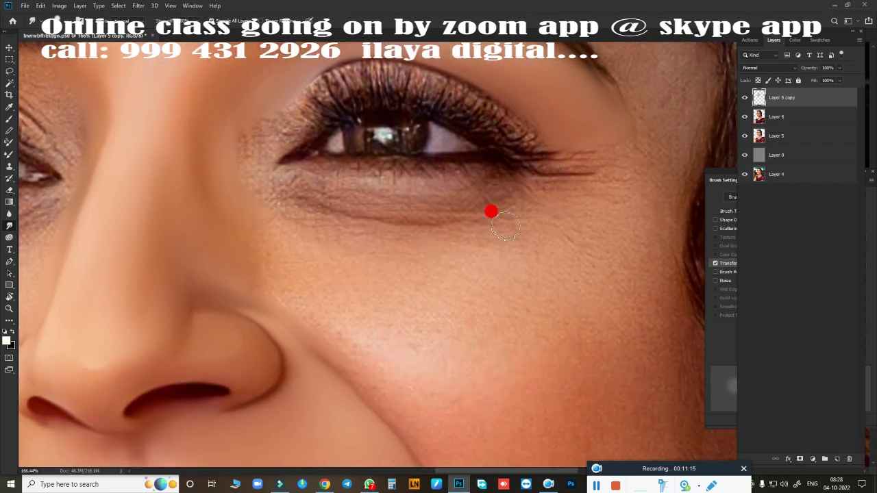
key(b)
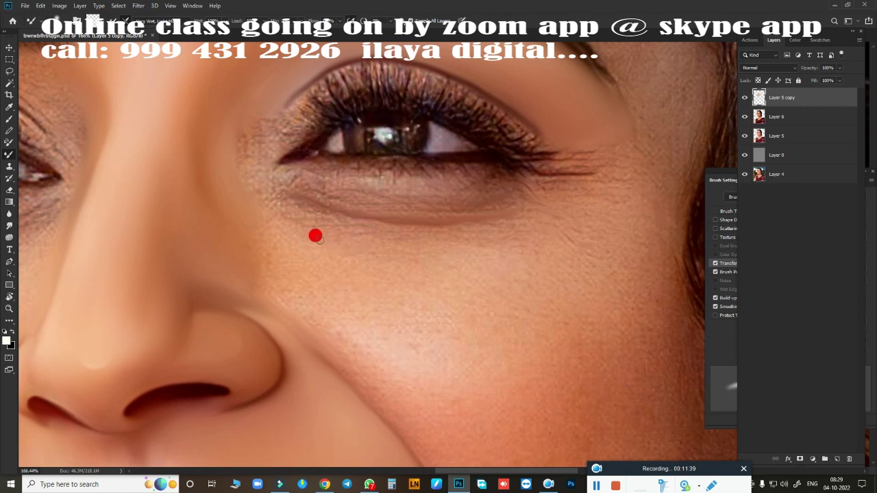
Step: Smudge the upper cheek and the temple beside the outer eye corner with an enlarged brush
key(j)
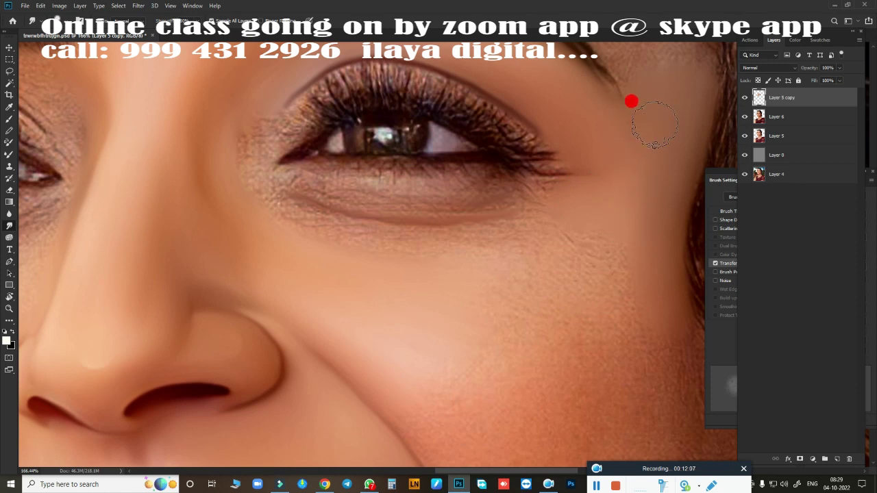
key(bracketright)
key(bracketright)
key(bracketright)
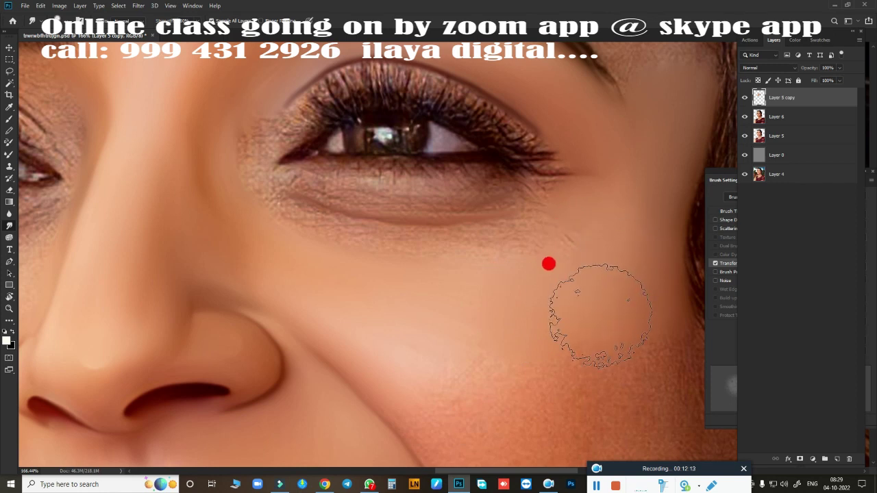
key(bracketright)
key(bracketright)
Step: Smudge the skin just below the under-eye crease with a reduced brush, and hide the Brush Settings panel
key(bracketleft)
key(bracketleft)
key(bracketleft)
key(bracketleft)
key(bracketleft)
key(bracketleft)
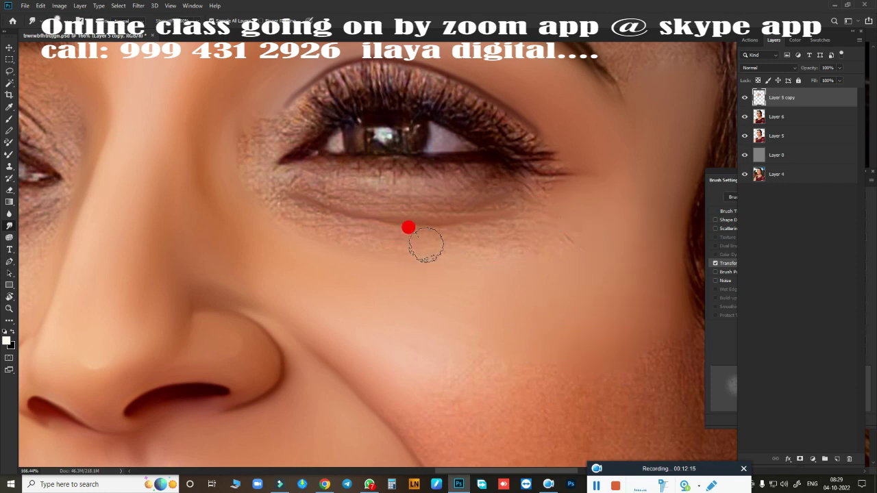
key(bracketright)
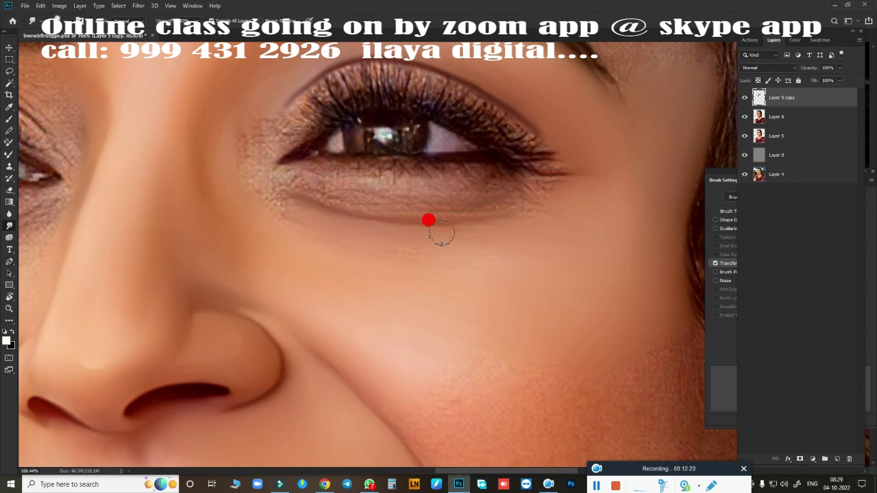
drag(441, 233, 529, 234)
scroll(499, 295, up, 5)
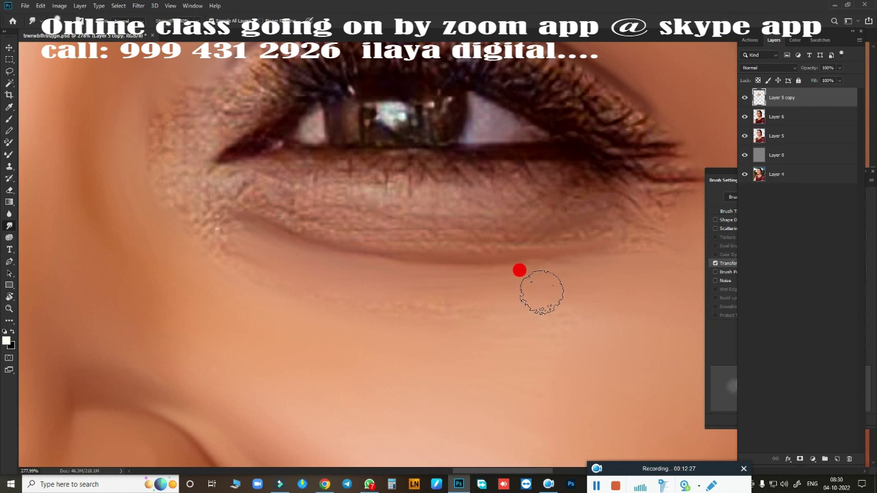
key(F5)
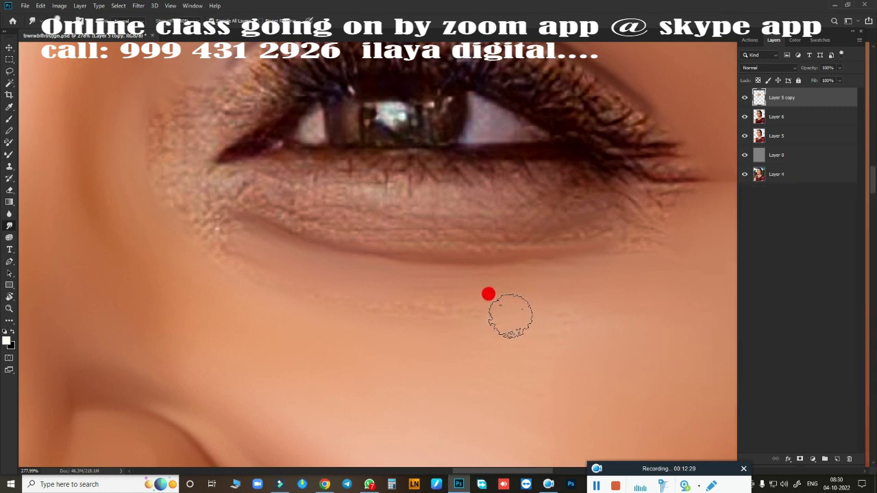
key([)
key([)
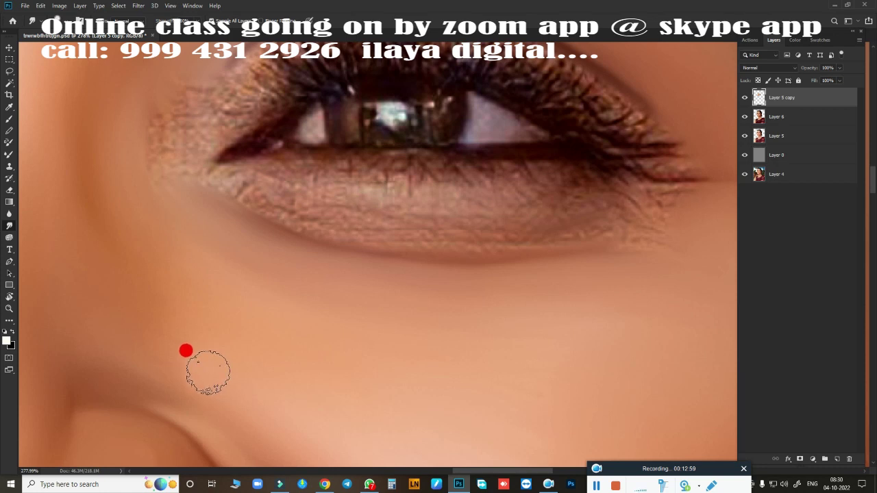
Step: Smudge the eye bag between the lower lashes and the under-eye crease, from the inner corner to the outer corner
drag(321, 281, 331, 407)
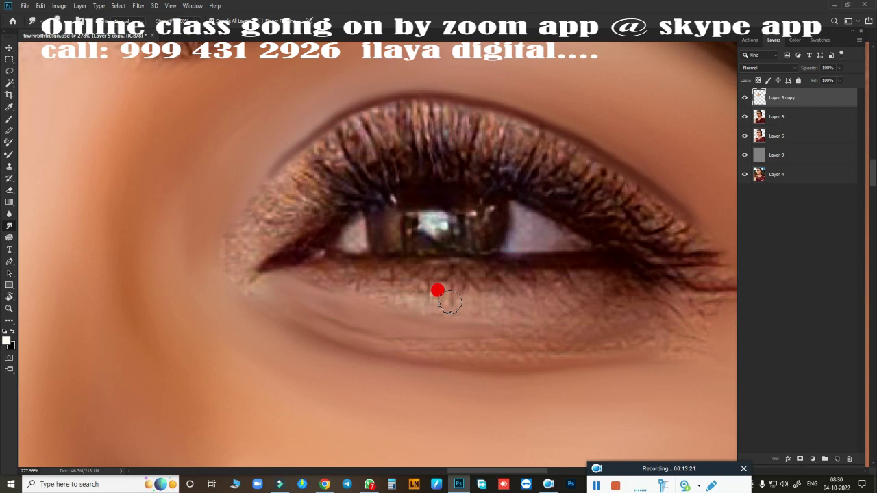
drag(449, 301, 492, 201)
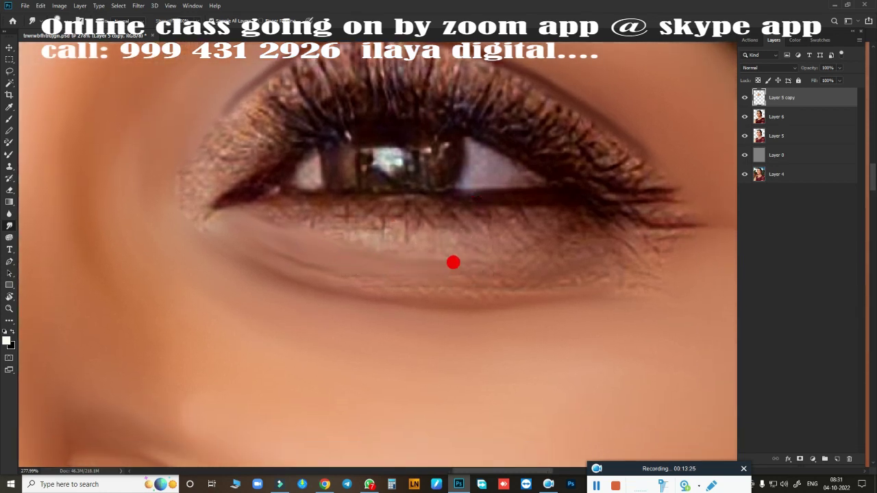
mouse_move(581, 248)
mouse_down()
mouse_move(697, 241)
mouse_move(622, 255)
mouse_move(607, 249)
mouse_move(501, 278)
mouse_move(581, 248)
mouse_move(507, 268)
mouse_move(550, 255)
mouse_move(458, 268)
mouse_move(499, 262)
mouse_move(360, 257)
mouse_move(432, 272)
mouse_move(589, 238)
mouse_move(488, 268)
mouse_move(533, 254)
mouse_move(398, 261)
mouse_move(467, 265)
mouse_move(335, 254)
mouse_move(362, 263)
mouse_move(559, 238)
mouse_move(360, 261)
mouse_move(281, 254)
mouse_move(410, 282)
mouse_move(651, 267)
mouse_up()
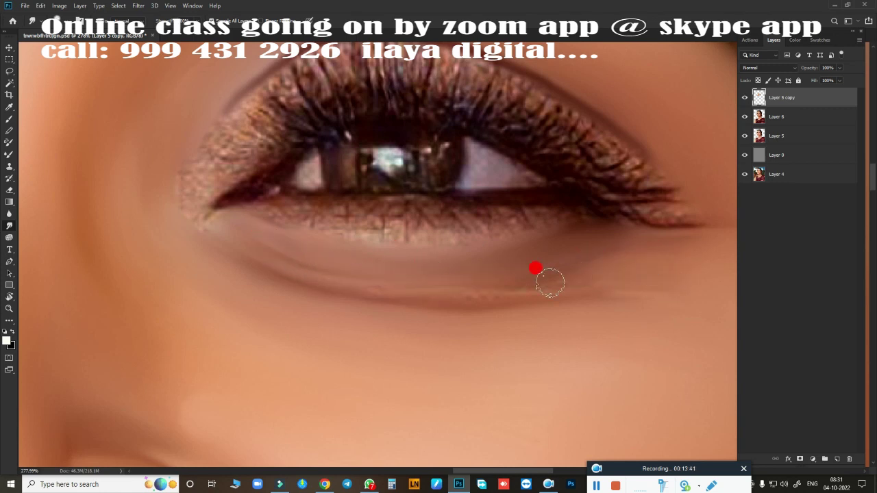
mouse_move(381, 287)
mouse_down()
mouse_move(568, 281)
mouse_move(490, 299)
mouse_move(274, 262)
mouse_move(390, 296)
mouse_move(532, 290)
mouse_up()
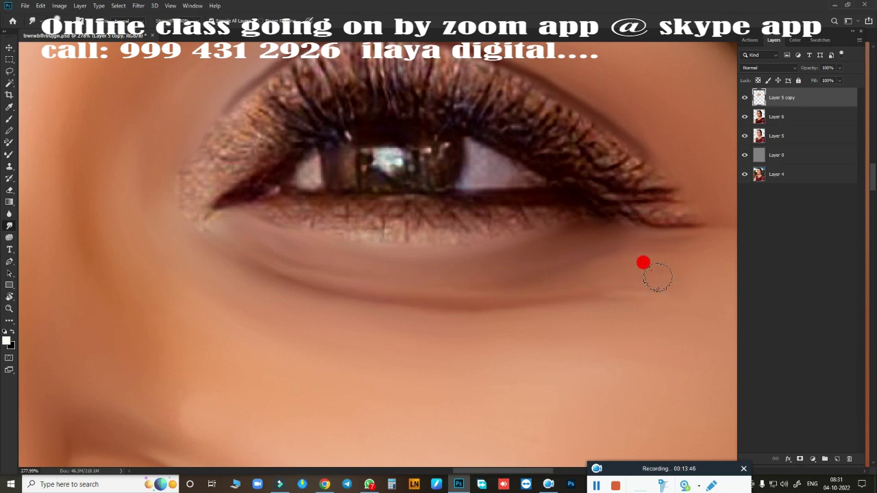
mouse_move(541, 260)
mouse_down()
mouse_move(444, 287)
mouse_move(479, 284)
mouse_move(271, 267)
mouse_move(487, 306)
mouse_move(668, 291)
mouse_move(479, 260)
mouse_up()
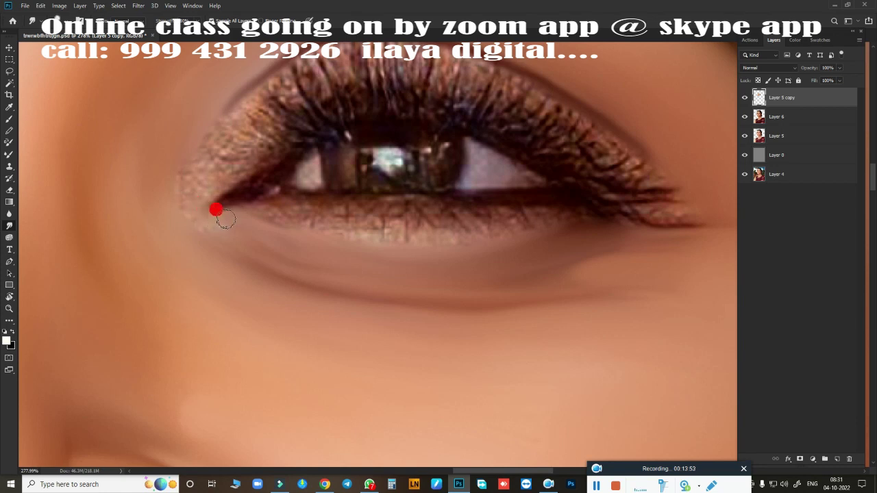
Step: Smudge the lower lashes and lid rim into a smooth dark line from the inner to the outer eye corner
mouse_move(205, 209)
mouse_down()
mouse_move(232, 217)
mouse_move(213, 221)
mouse_move(192, 210)
mouse_move(225, 232)
mouse_move(216, 237)
mouse_move(190, 196)
mouse_move(186, 204)
mouse_move(183, 186)
mouse_move(185, 206)
mouse_move(184, 178)
mouse_move(197, 226)
mouse_move(219, 234)
mouse_move(194, 198)
mouse_move(213, 224)
mouse_move(197, 207)
mouse_move(237, 223)
mouse_move(216, 239)
mouse_move(194, 219)
mouse_move(191, 190)
mouse_move(242, 248)
mouse_move(283, 255)
mouse_move(248, 249)
mouse_move(252, 239)
mouse_move(234, 241)
mouse_move(250, 258)
mouse_move(228, 240)
mouse_move(289, 265)
mouse_move(255, 258)
mouse_move(354, 289)
mouse_move(220, 249)
mouse_move(359, 282)
mouse_move(322, 230)
mouse_move(267, 215)
mouse_move(281, 208)
mouse_move(252, 213)
mouse_move(410, 206)
mouse_up()
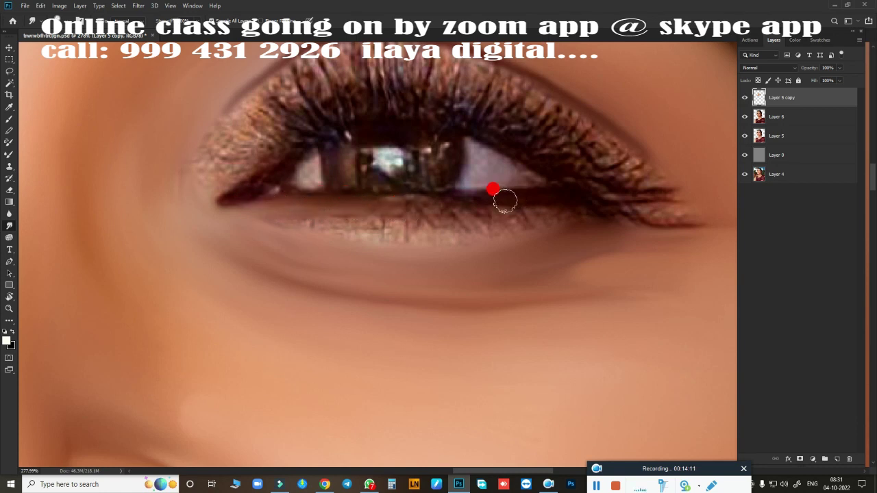
mouse_move(505, 200)
mouse_down()
mouse_move(557, 198)
mouse_move(318, 206)
mouse_up()
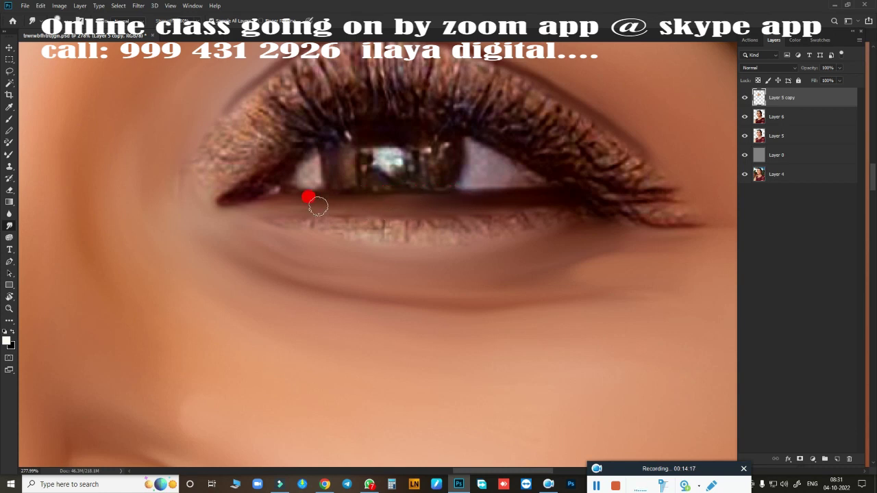
mouse_move(396, 202)
mouse_down()
mouse_move(568, 198)
mouse_move(600, 208)
mouse_move(587, 201)
mouse_up()
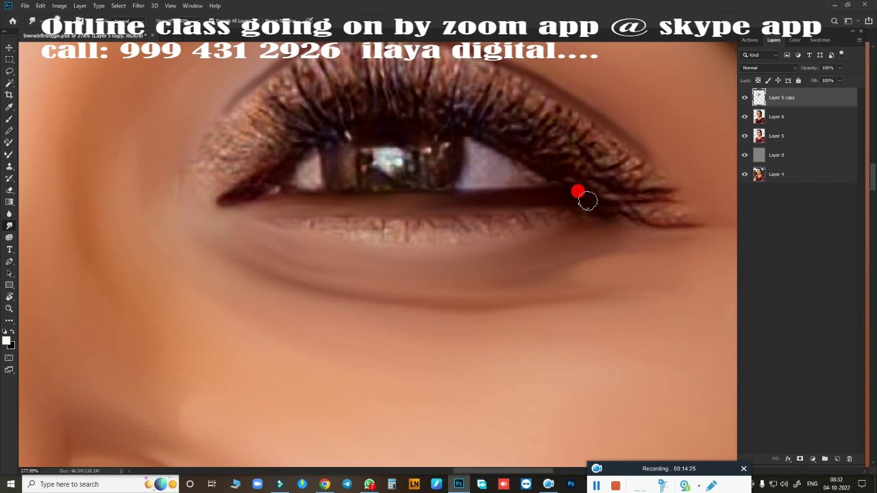
mouse_move(587, 200)
mouse_down()
mouse_move(412, 254)
mouse_move(425, 264)
mouse_move(489, 212)
mouse_move(570, 217)
mouse_move(560, 211)
mouse_move(620, 227)
mouse_move(591, 214)
mouse_move(559, 216)
mouse_move(567, 225)
mouse_move(580, 221)
mouse_move(351, 227)
mouse_up()
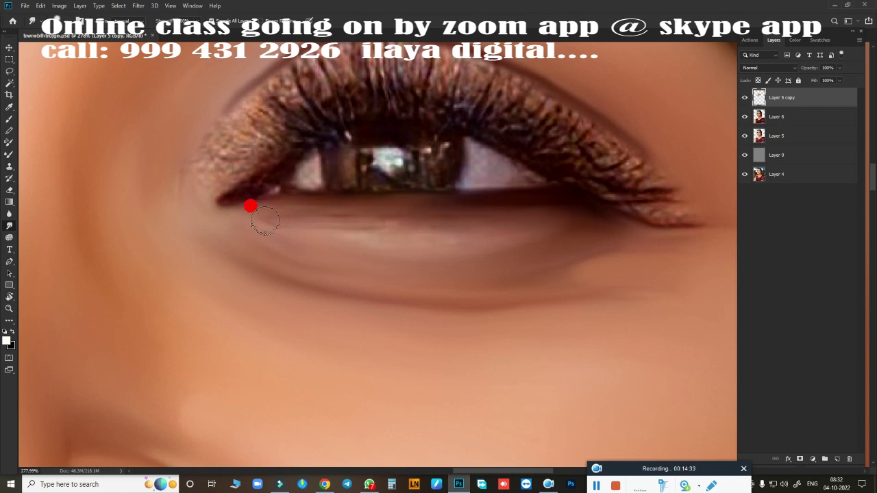
Step: Smooth the lower eyelid below the dark rim, blending its pale highlight into the eye bag
mouse_move(265, 220)
mouse_down()
mouse_move(421, 226)
mouse_move(542, 216)
mouse_move(450, 231)
mouse_move(296, 224)
mouse_move(465, 221)
mouse_move(431, 221)
mouse_move(482, 207)
mouse_move(407, 210)
mouse_move(491, 207)
mouse_move(344, 198)
mouse_move(359, 214)
mouse_move(351, 227)
mouse_move(244, 220)
mouse_move(359, 221)
mouse_up()
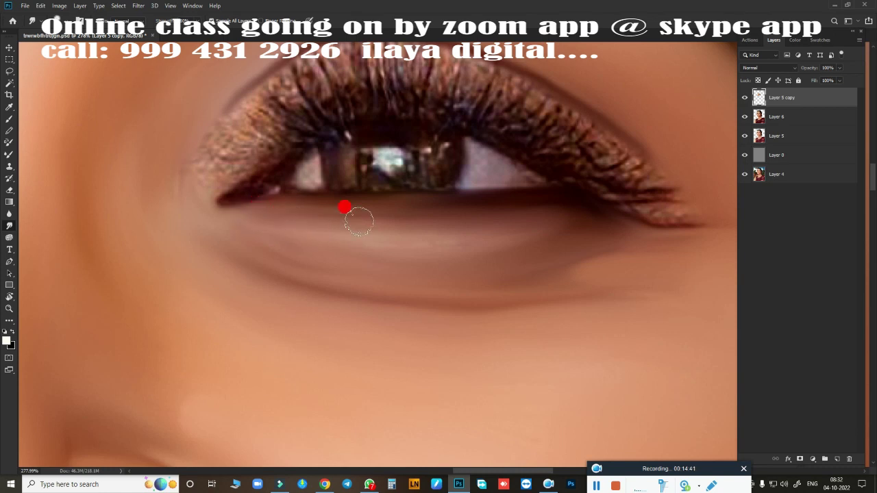
mouse_move(483, 237)
mouse_down()
mouse_move(580, 223)
mouse_move(492, 224)
mouse_move(512, 223)
mouse_move(529, 245)
mouse_move(407, 251)
mouse_move(439, 257)
mouse_move(237, 234)
mouse_move(336, 260)
mouse_move(311, 255)
mouse_move(531, 245)
mouse_up()
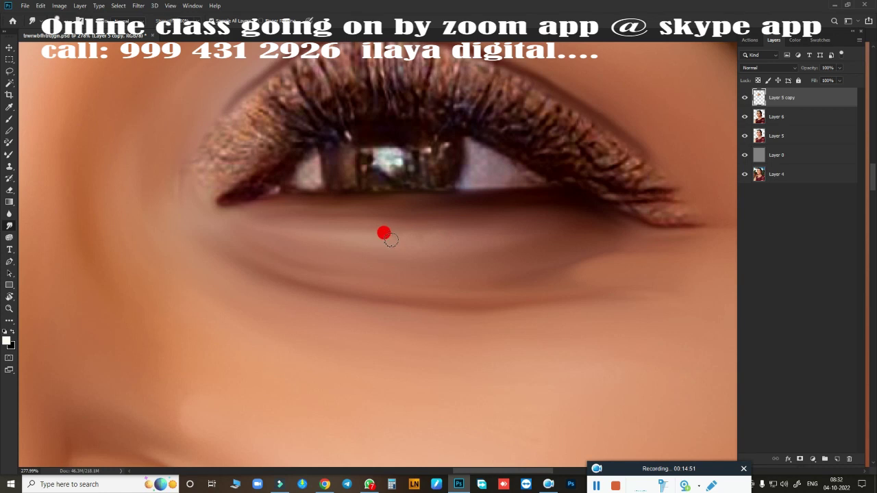
mouse_move(418, 247)
mouse_down()
mouse_move(452, 253)
mouse_move(393, 244)
mouse_move(433, 240)
mouse_move(356, 233)
mouse_move(491, 240)
mouse_move(567, 234)
mouse_move(552, 228)
mouse_move(600, 232)
mouse_move(584, 222)
mouse_move(679, 241)
mouse_move(657, 270)
mouse_move(485, 291)
mouse_move(308, 264)
mouse_move(217, 236)
mouse_move(214, 221)
mouse_move(370, 299)
mouse_move(380, 281)
mouse_move(445, 300)
mouse_up()
key(ctrl+space)
mouse_move(445, 300)
mouse_down()
mouse_move(364, 323)
mouse_move(424, 339)
mouse_move(522, 291)
mouse_up()
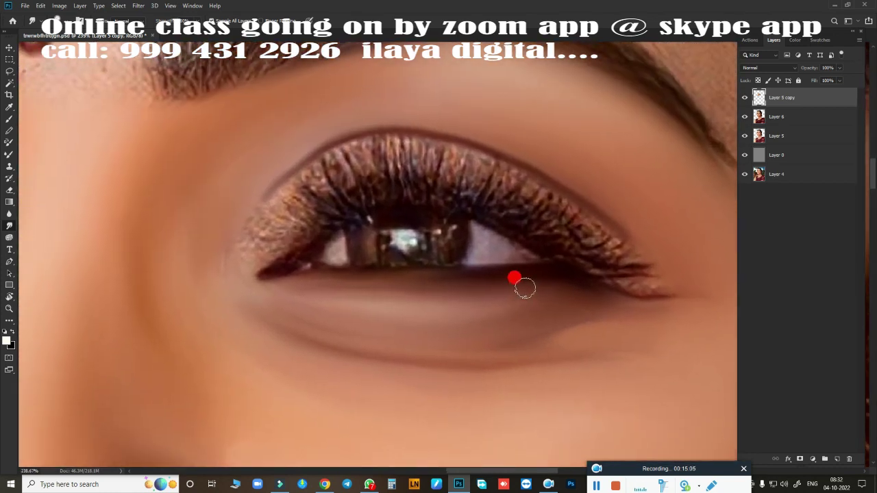
Step: Smudge the glittery upper eyelid and long upper lashes into smooth skin between the lid crease and the eye opening, and refine the crease
mouse_move(524, 288)
mouse_down()
mouse_move(423, 282)
mouse_move(443, 246)
mouse_move(275, 224)
mouse_move(262, 234)
mouse_move(261, 191)
mouse_move(225, 234)
mouse_move(226, 272)
mouse_move(246, 266)
mouse_move(318, 193)
mouse_move(336, 185)
mouse_move(305, 208)
mouse_move(351, 178)
mouse_move(316, 202)
mouse_move(378, 169)
mouse_move(365, 175)
mouse_move(409, 164)
mouse_move(366, 176)
mouse_move(446, 169)
mouse_move(625, 267)
mouse_move(662, 268)
mouse_move(634, 272)
mouse_move(647, 269)
mouse_move(602, 263)
mouse_move(571, 245)
mouse_move(667, 285)
mouse_move(590, 271)
mouse_move(667, 290)
mouse_move(595, 268)
mouse_move(640, 286)
mouse_move(687, 281)
mouse_move(549, 208)
mouse_move(236, 233)
mouse_move(247, 239)
mouse_move(311, 180)
mouse_move(388, 145)
mouse_move(450, 149)
mouse_move(332, 166)
mouse_move(250, 242)
mouse_move(275, 208)
mouse_move(241, 287)
mouse_move(386, 229)
mouse_move(435, 158)
mouse_move(634, 252)
mouse_move(607, 246)
mouse_move(650, 256)
mouse_move(603, 245)
mouse_move(543, 196)
mouse_move(460, 158)
mouse_move(534, 185)
mouse_move(434, 144)
mouse_move(513, 178)
mouse_move(524, 196)
mouse_up()
mouse_move(566, 221)
mouse_down()
mouse_move(606, 254)
mouse_move(536, 205)
mouse_move(547, 209)
mouse_move(464, 175)
mouse_move(629, 257)
mouse_move(514, 189)
mouse_move(626, 259)
mouse_move(603, 241)
mouse_move(642, 252)
mouse_move(552, 215)
mouse_move(657, 257)
mouse_move(635, 241)
mouse_move(624, 254)
mouse_move(496, 181)
mouse_move(584, 225)
mouse_move(515, 187)
mouse_move(377, 168)
mouse_move(327, 193)
mouse_move(373, 160)
mouse_up()
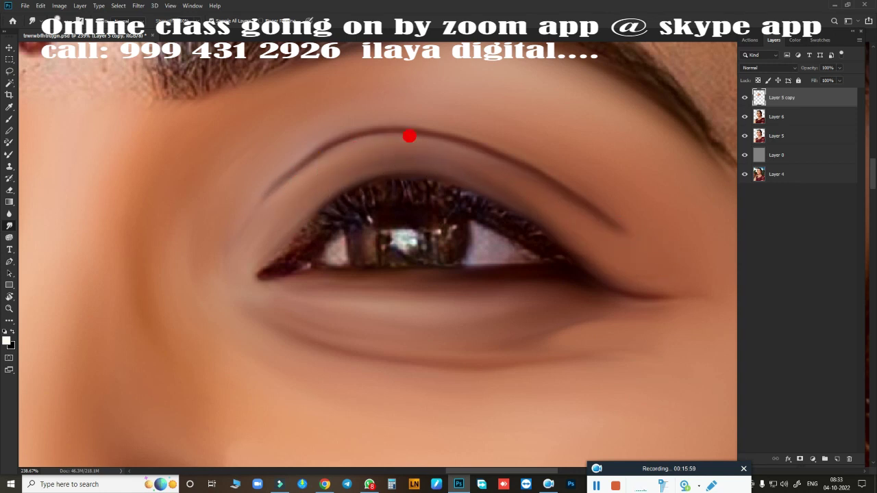
mouse_move(409, 135)
mouse_down()
mouse_move(338, 151)
mouse_move(409, 141)
mouse_move(355, 140)
mouse_move(428, 145)
mouse_move(393, 136)
mouse_move(510, 165)
mouse_move(466, 152)
mouse_move(435, 146)
mouse_move(570, 215)
mouse_move(540, 190)
mouse_move(557, 208)
mouse_move(343, 158)
mouse_move(262, 189)
mouse_move(284, 164)
mouse_move(244, 221)
mouse_move(308, 143)
mouse_move(239, 242)
mouse_move(305, 157)
mouse_up()
mouse_move(417, 145)
mouse_down()
mouse_move(533, 178)
mouse_move(518, 160)
mouse_move(618, 214)
mouse_move(527, 191)
mouse_move(612, 247)
mouse_move(471, 289)
mouse_move(316, 248)
mouse_move(313, 270)
mouse_move(639, 272)
mouse_move(666, 292)
mouse_move(472, 253)
mouse_move(371, 265)
mouse_move(507, 317)
mouse_move(548, 289)
mouse_move(535, 314)
mouse_move(553, 270)
mouse_move(550, 243)
mouse_move(461, 263)
mouse_move(481, 289)
mouse_move(469, 262)
mouse_up()
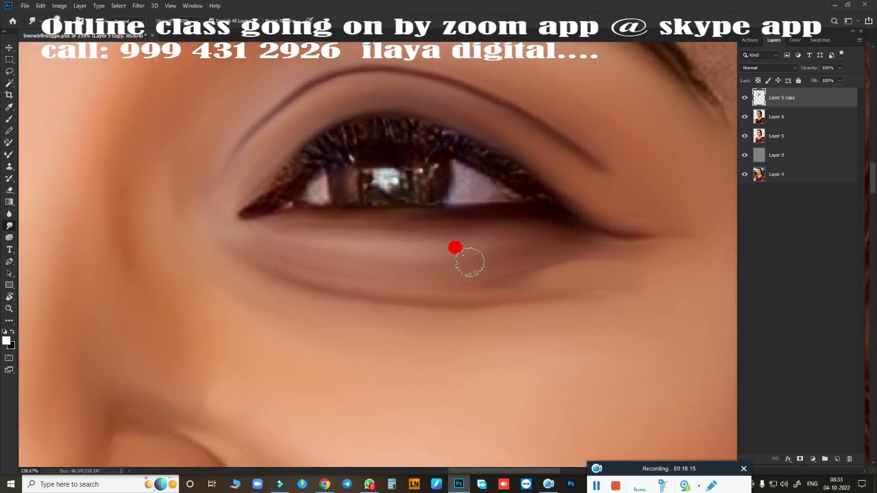
Step: Select the iris with a circular marquee and smudge its reflections into a uniform dark brown
right_click(469, 262)
click(8, 58)
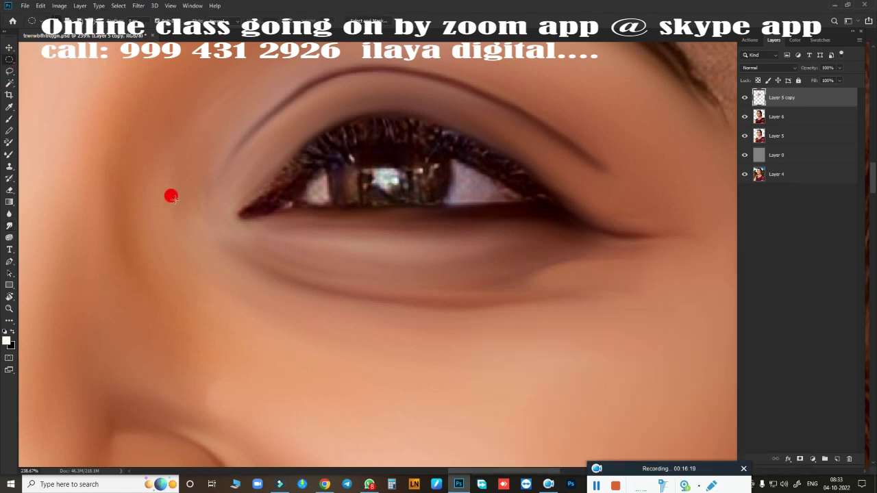
drag(385, 171, 446, 258)
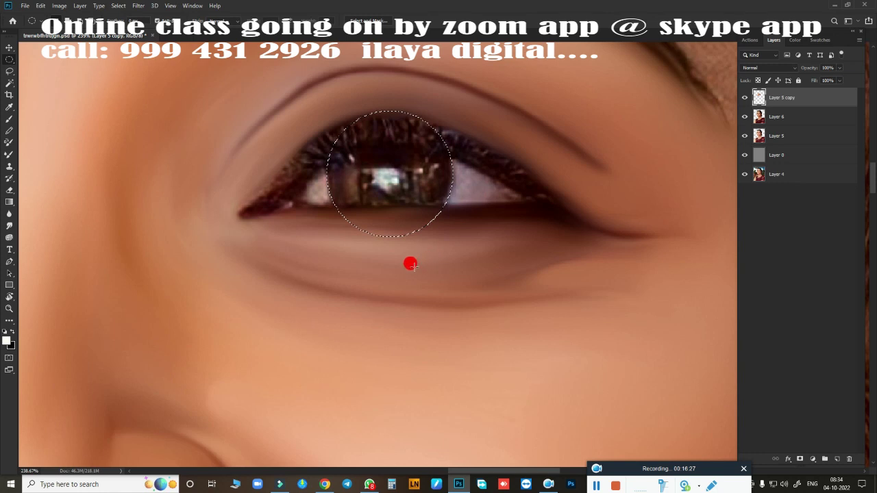
key(j)
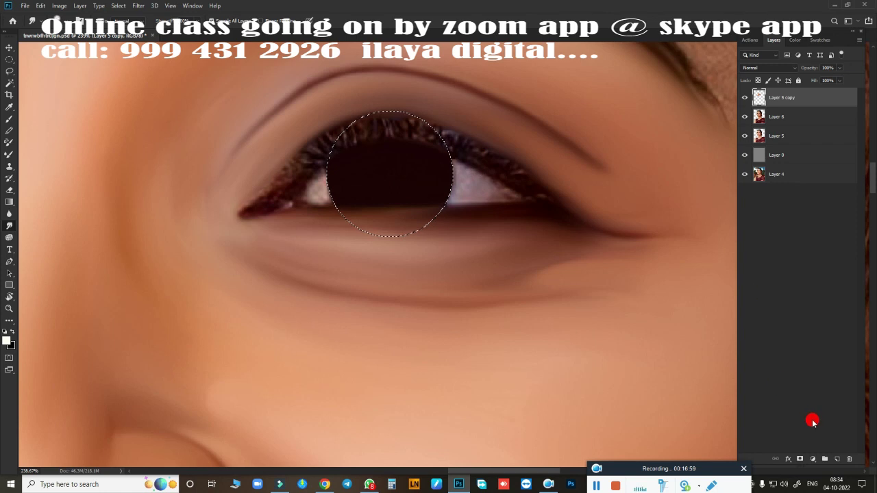
Step: Add a new layer, compare with the original eye by hiding and reshowing Layer 5 copy, and paint a round pale catchlight and smooth eye whites
click(836, 459)
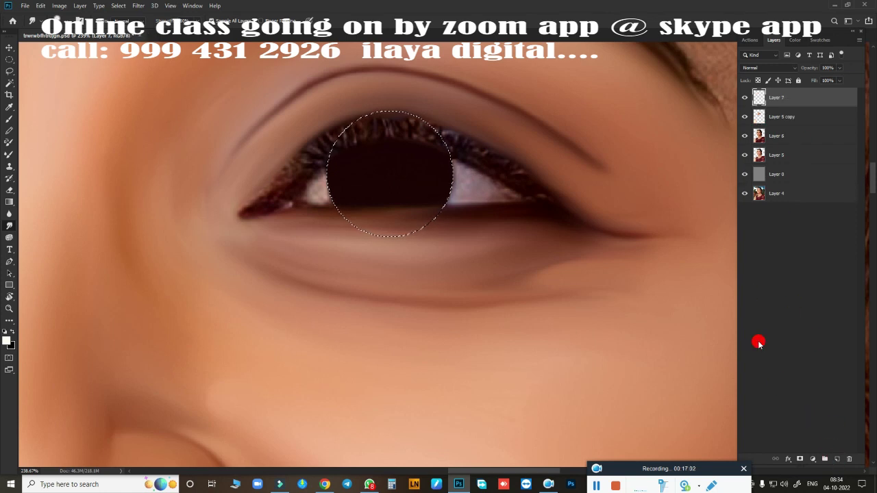
click(744, 117)
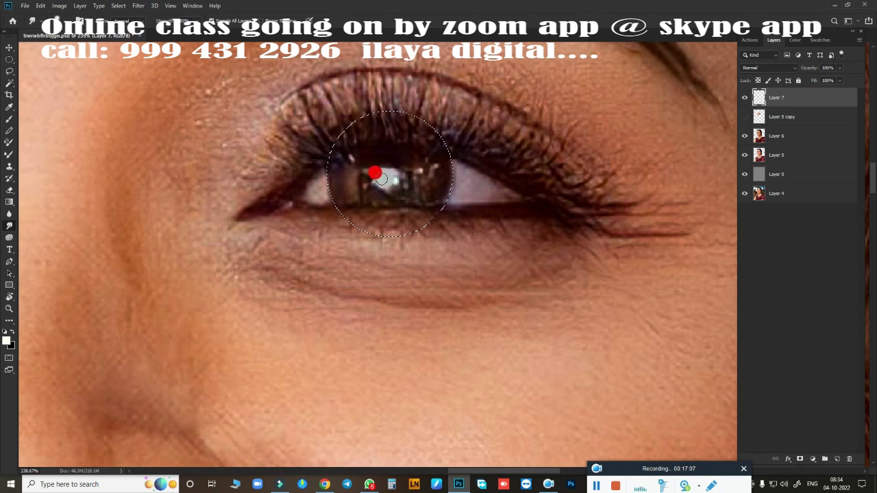
click(744, 117)
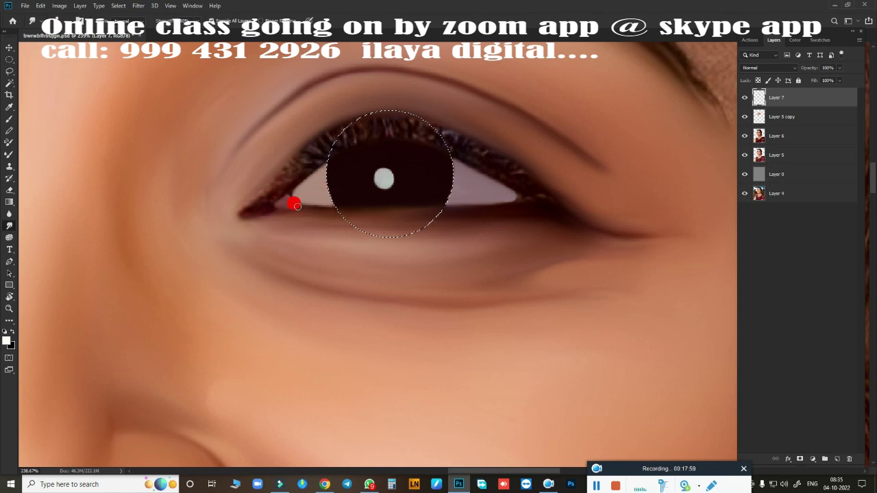
Step: Shape the inner eye corner on the new layer with a smooth dark outline around the small pink tear duct
mouse_move(296, 205)
mouse_down()
mouse_move(248, 212)
mouse_move(293, 212)
mouse_up()
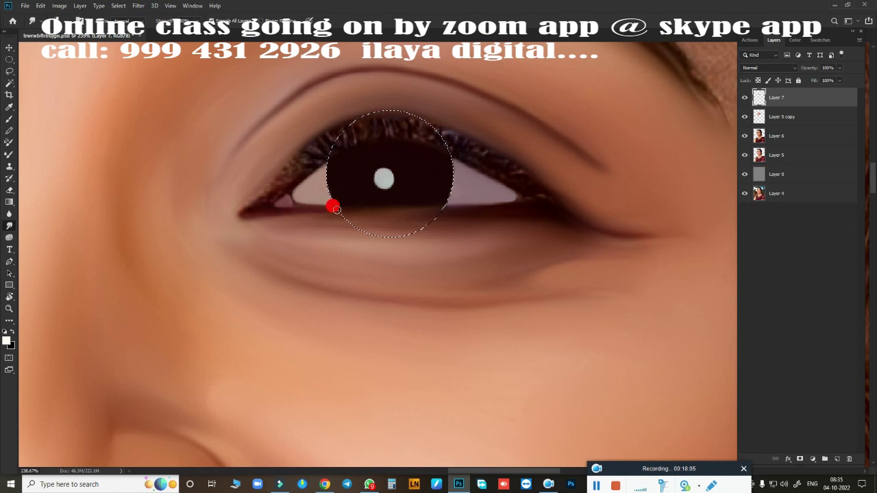
mouse_move(266, 215)
mouse_down()
mouse_move(337, 215)
mouse_move(260, 220)
mouse_move(246, 201)
mouse_move(248, 214)
mouse_move(328, 213)
mouse_move(251, 207)
mouse_move(303, 162)
mouse_move(264, 198)
mouse_move(312, 164)
mouse_move(316, 218)
mouse_move(312, 197)
mouse_move(263, 212)
mouse_move(298, 210)
mouse_up()
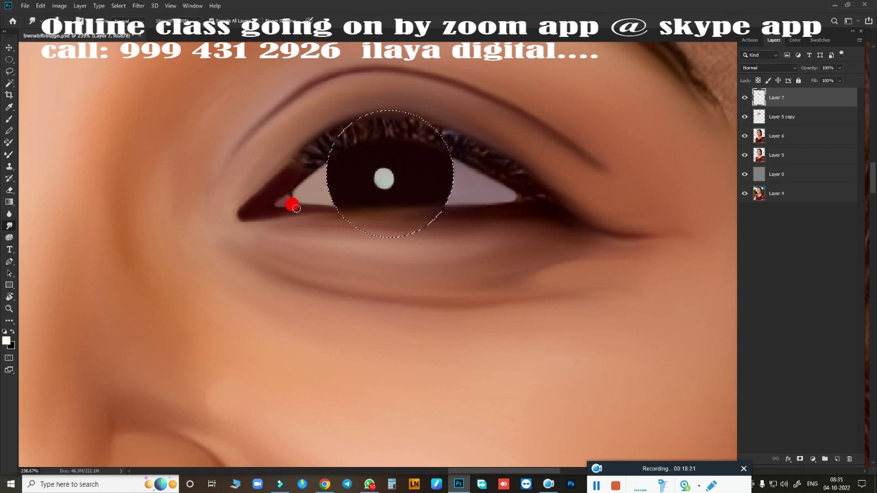
drag(426, 198, 476, 207)
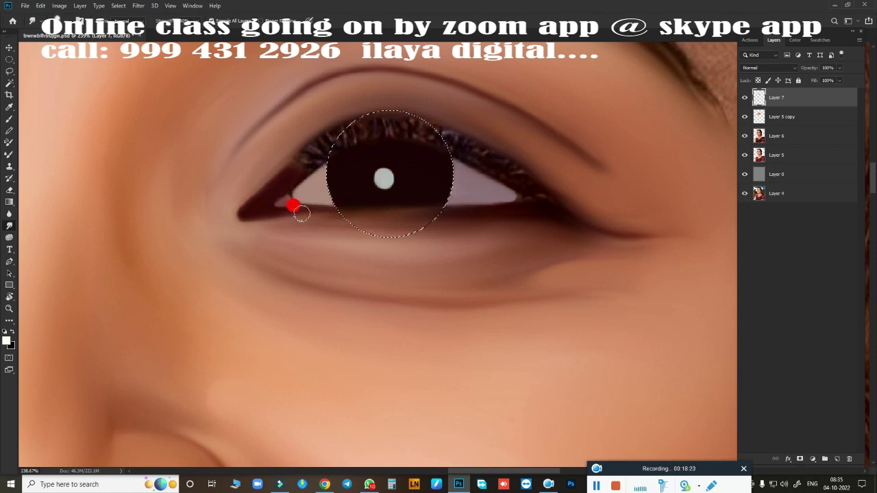
Step: Smudge the upper lash line into a smooth dark band from the inner corner over the iris to the outer corner
mouse_move(347, 213)
mouse_down()
mouse_move(544, 209)
mouse_move(437, 213)
mouse_move(541, 187)
mouse_move(537, 206)
mouse_move(529, 190)
mouse_move(520, 205)
mouse_move(549, 206)
mouse_move(541, 199)
mouse_move(528, 203)
mouse_move(559, 208)
mouse_move(483, 160)
mouse_up()
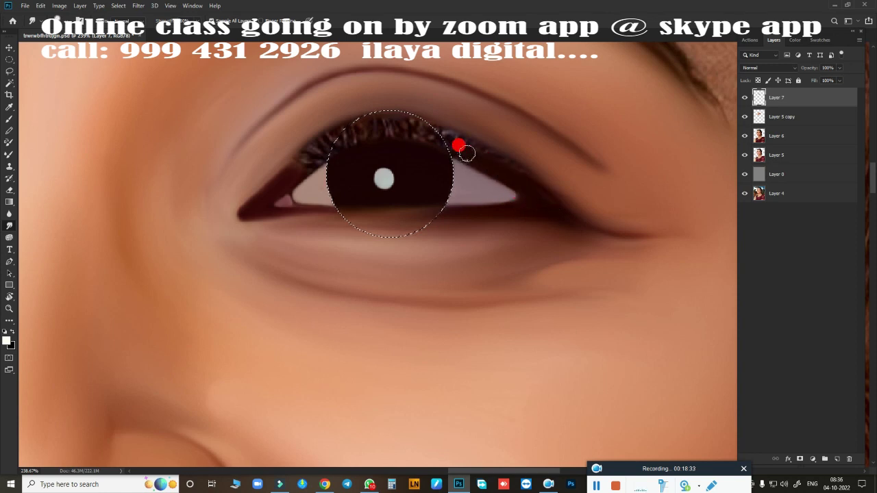
mouse_move(314, 160)
mouse_down()
mouse_move(290, 175)
mouse_move(309, 165)
mouse_up()
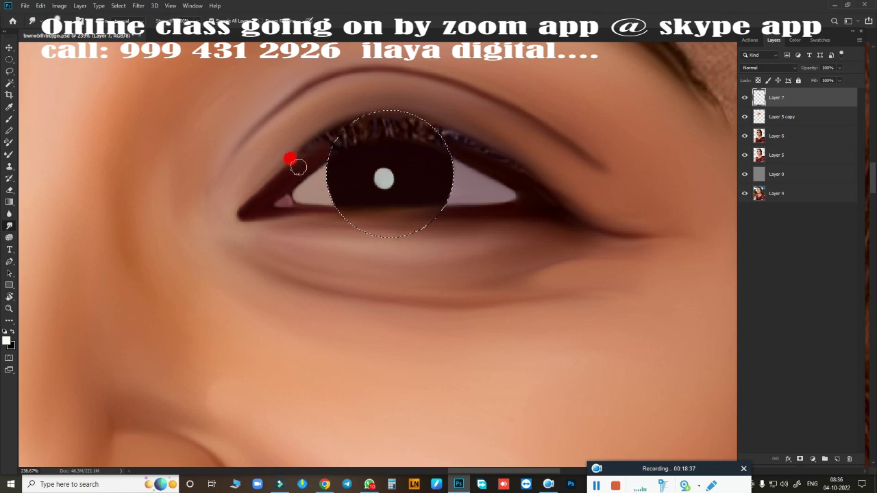
mouse_move(294, 171)
mouse_down()
mouse_move(355, 121)
mouse_move(290, 169)
mouse_move(315, 143)
mouse_move(247, 207)
mouse_move(318, 144)
mouse_up()
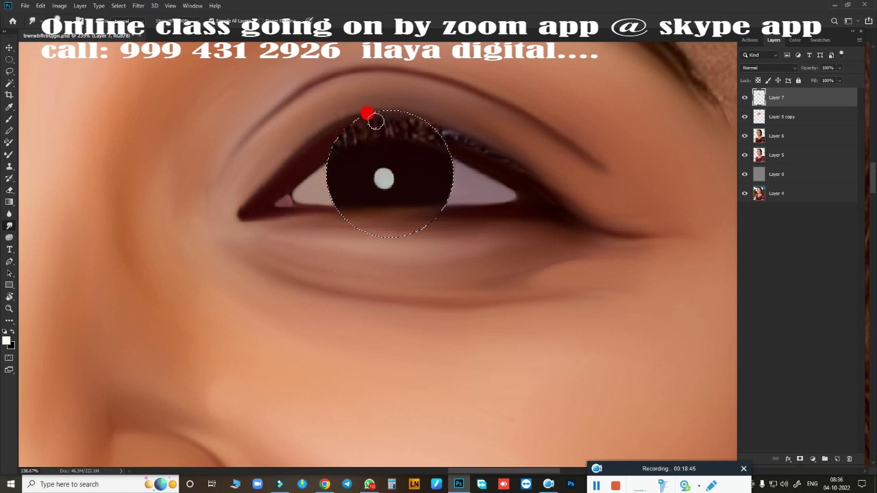
mouse_move(376, 121)
mouse_down()
mouse_move(274, 183)
mouse_move(303, 156)
mouse_move(253, 203)
mouse_move(334, 163)
mouse_move(496, 163)
mouse_move(593, 235)
mouse_move(530, 174)
mouse_move(567, 221)
mouse_move(533, 185)
mouse_move(584, 222)
mouse_move(636, 234)
mouse_move(550, 211)
mouse_move(612, 218)
mouse_move(553, 195)
mouse_move(548, 167)
mouse_move(596, 217)
mouse_move(574, 200)
mouse_move(638, 229)
mouse_move(564, 212)
mouse_move(476, 142)
mouse_move(532, 177)
mouse_move(489, 159)
mouse_move(519, 180)
mouse_move(458, 144)
mouse_up()
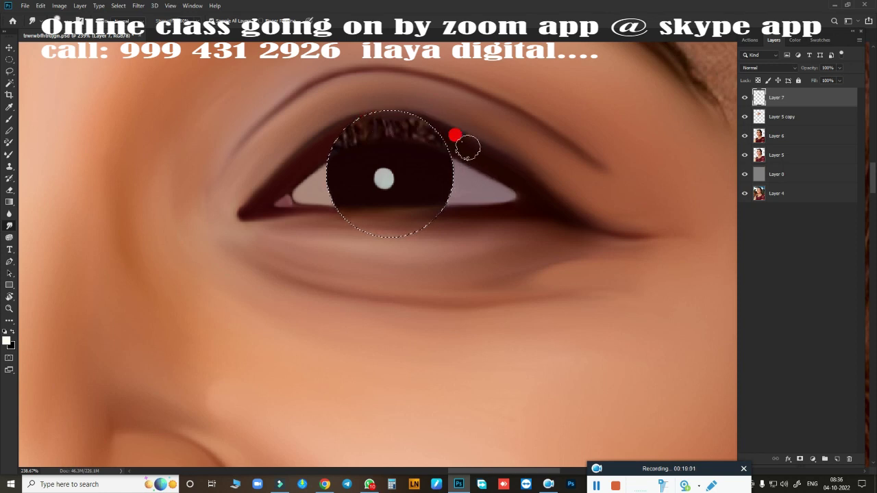
mouse_move(373, 91)
mouse_down()
mouse_move(375, 128)
mouse_move(500, 262)
mouse_move(480, 247)
mouse_move(483, 258)
mouse_move(494, 261)
mouse_move(605, 197)
mouse_move(503, 129)
mouse_move(497, 134)
mouse_move(506, 128)
mouse_move(540, 170)
mouse_move(521, 147)
mouse_move(502, 143)
mouse_move(638, 229)
mouse_move(691, 223)
mouse_move(595, 213)
mouse_move(528, 176)
mouse_move(565, 220)
mouse_move(589, 219)
mouse_move(517, 199)
mouse_move(517, 218)
mouse_move(426, 231)
mouse_move(511, 166)
mouse_move(396, 118)
mouse_move(331, 134)
mouse_up()
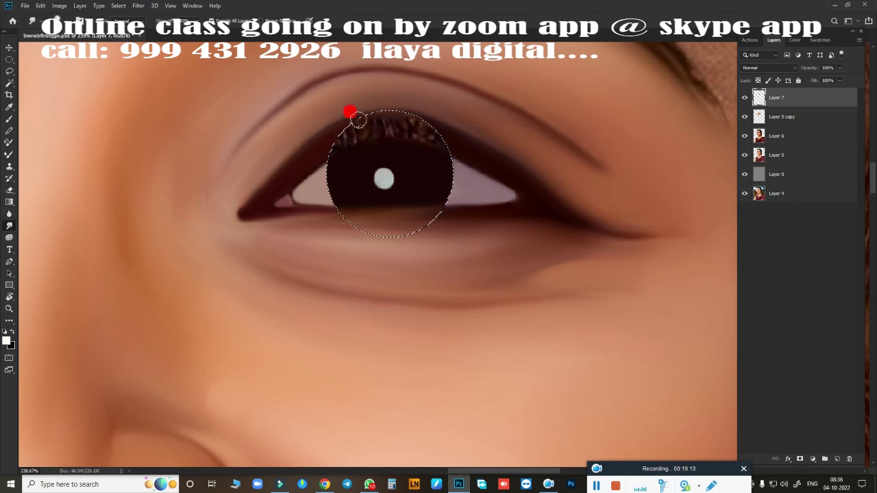
mouse_move(384, 121)
mouse_down()
mouse_move(421, 139)
mouse_move(431, 231)
mouse_move(406, 239)
mouse_move(426, 222)
mouse_move(365, 184)
mouse_move(324, 142)
mouse_move(309, 154)
mouse_move(340, 135)
mouse_move(323, 154)
mouse_move(389, 129)
mouse_move(355, 137)
mouse_move(401, 130)
mouse_move(476, 158)
mouse_move(408, 126)
mouse_move(396, 132)
mouse_move(407, 135)
mouse_move(331, 145)
mouse_move(390, 126)
mouse_move(371, 135)
mouse_move(460, 144)
mouse_move(417, 134)
mouse_move(422, 139)
mouse_move(328, 143)
mouse_move(370, 121)
mouse_move(323, 140)
mouse_move(388, 122)
mouse_move(437, 133)
mouse_move(379, 117)
mouse_move(416, 122)
mouse_move(402, 117)
mouse_move(446, 159)
mouse_move(505, 283)
mouse_move(485, 254)
mouse_move(532, 276)
mouse_up()
Step: Deselect the iris, review the whole face, and save the document
key(ctrl+d)
scroll(478, 294, down, 5)
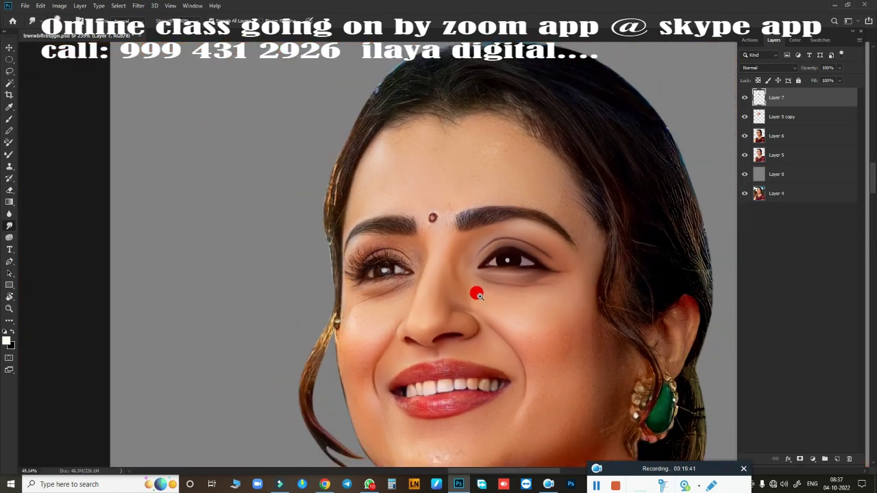
scroll(477, 295, down, 3)
key(ctrl+s)
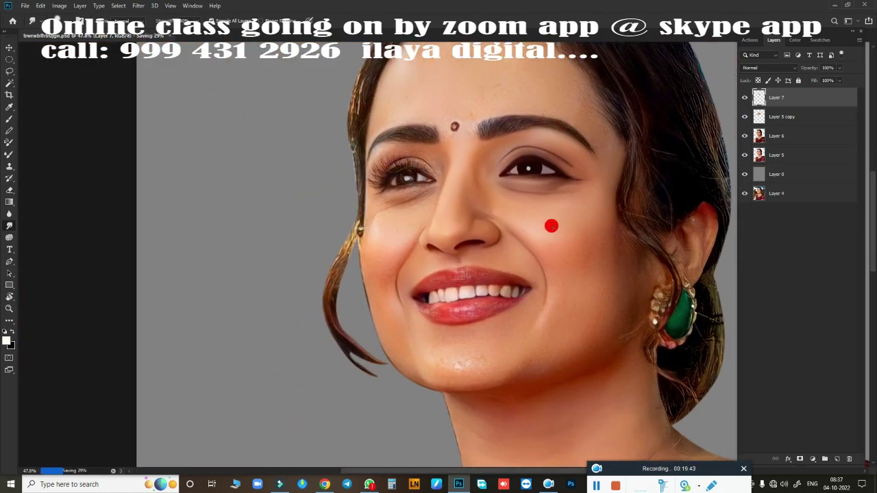